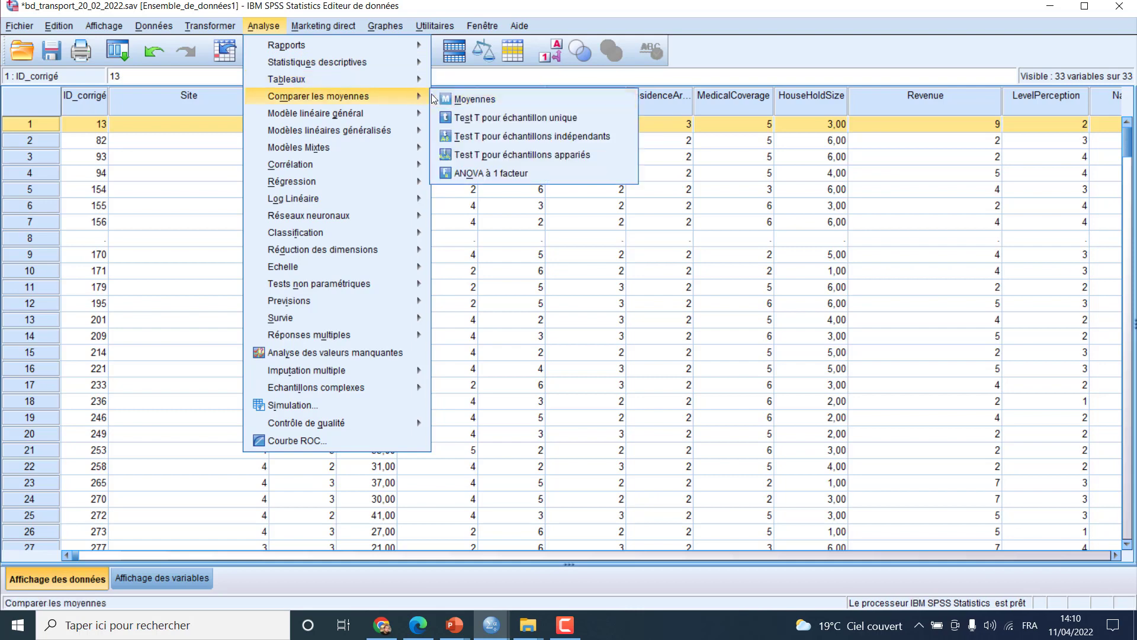
# - Open the custom tables builder and reset the previous table definition in all its sections
pyautogui.click(473, 83)
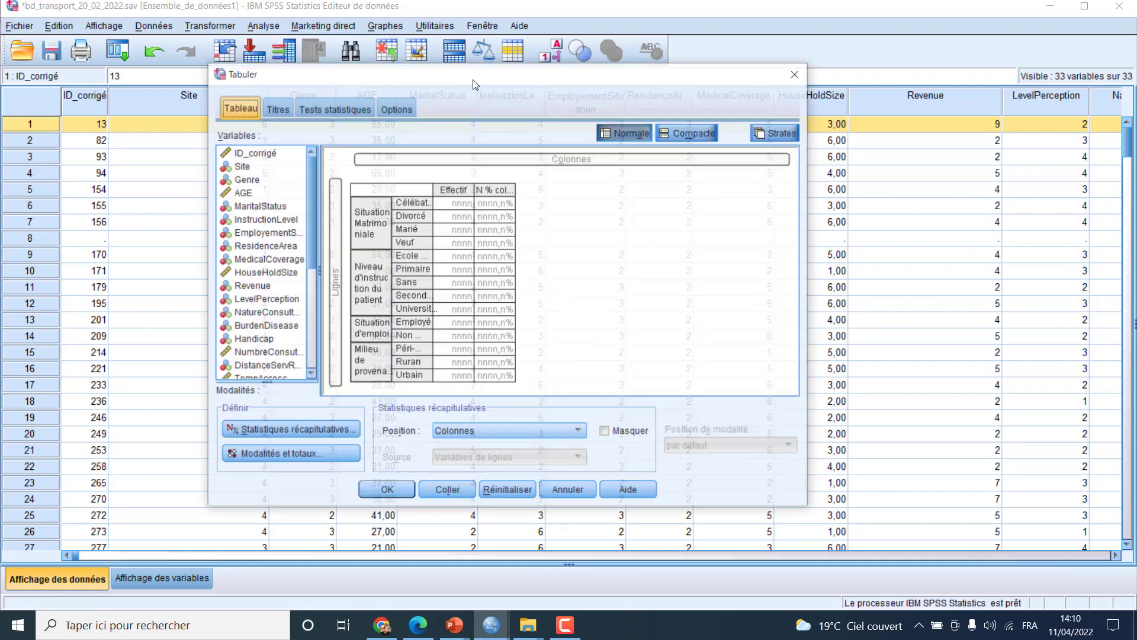
pyautogui.click(507, 491)
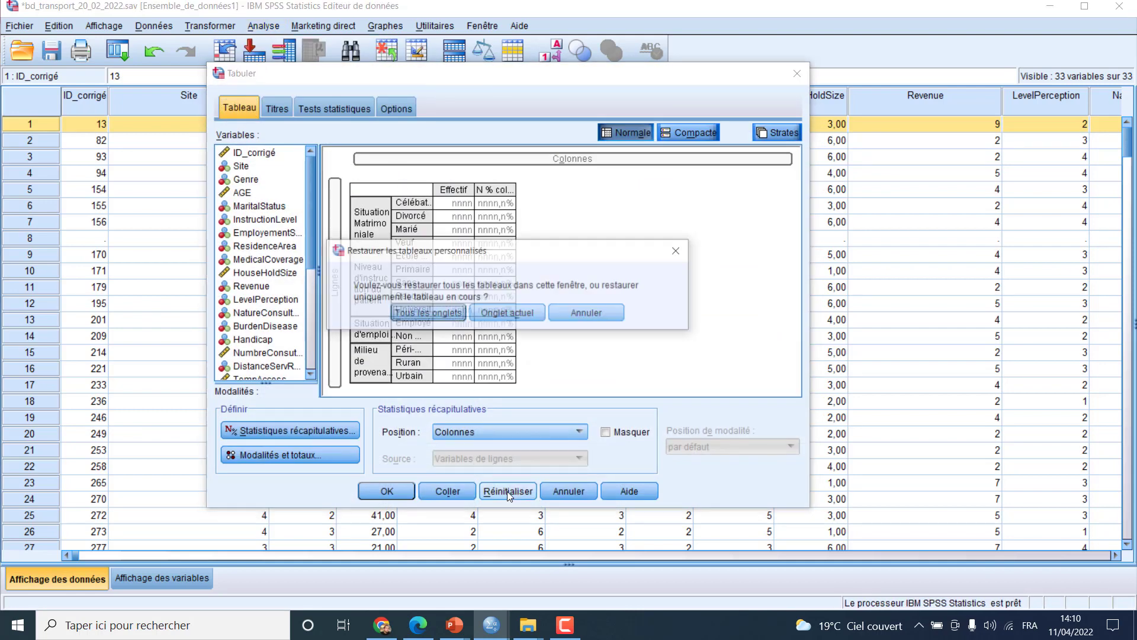
pyautogui.click(440, 313)
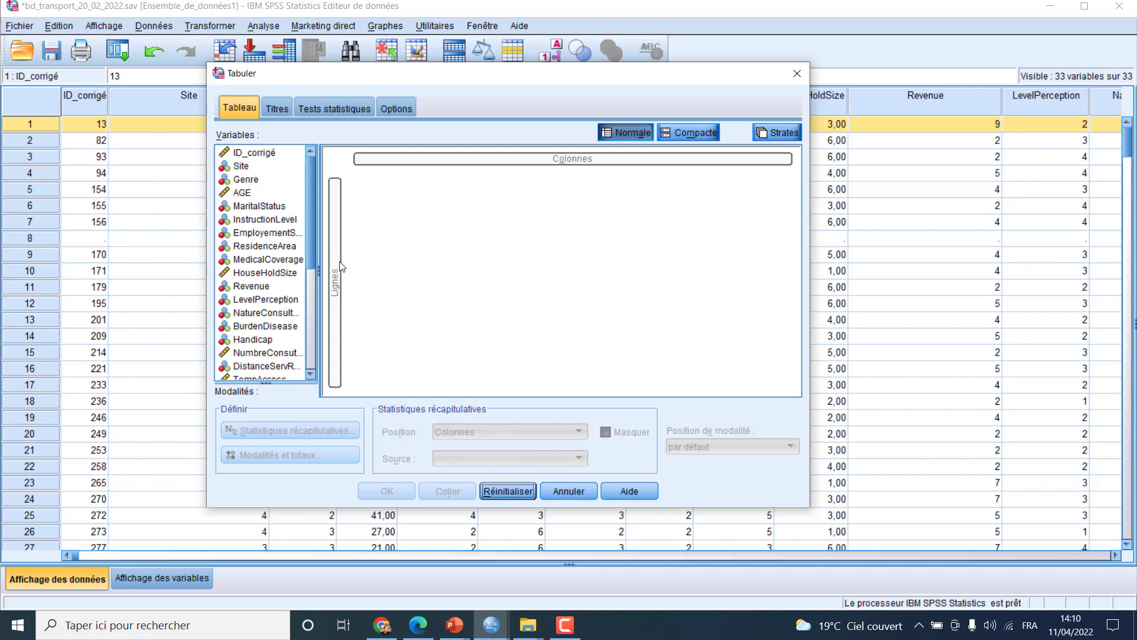
# - Build a crosstab layout with MaritalStatus as the row variable and InstructionLevel as the column variable
pyautogui.click(253, 208)
pyautogui.moveTo(252, 208); pyautogui.dragTo(330, 237)
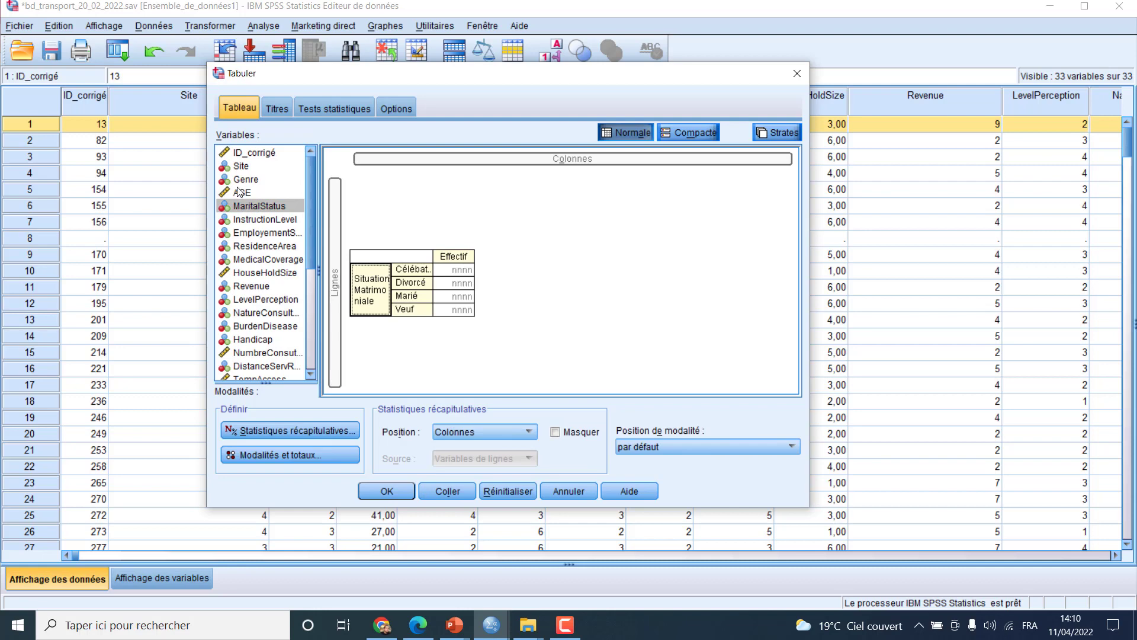
pyautogui.click(246, 219)
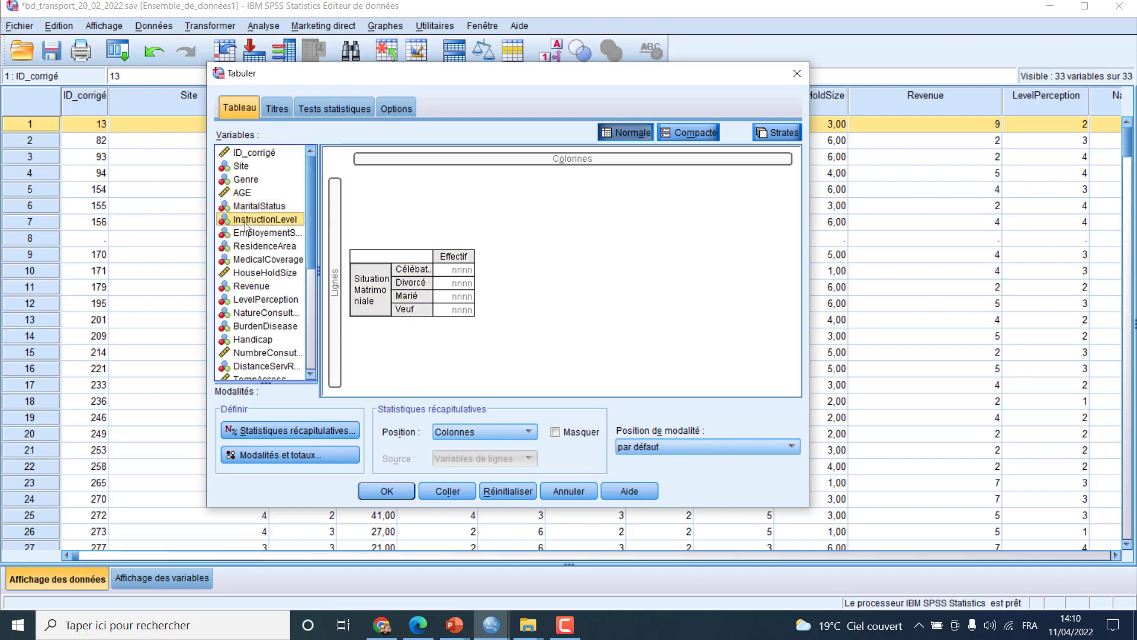
pyautogui.click(250, 208)
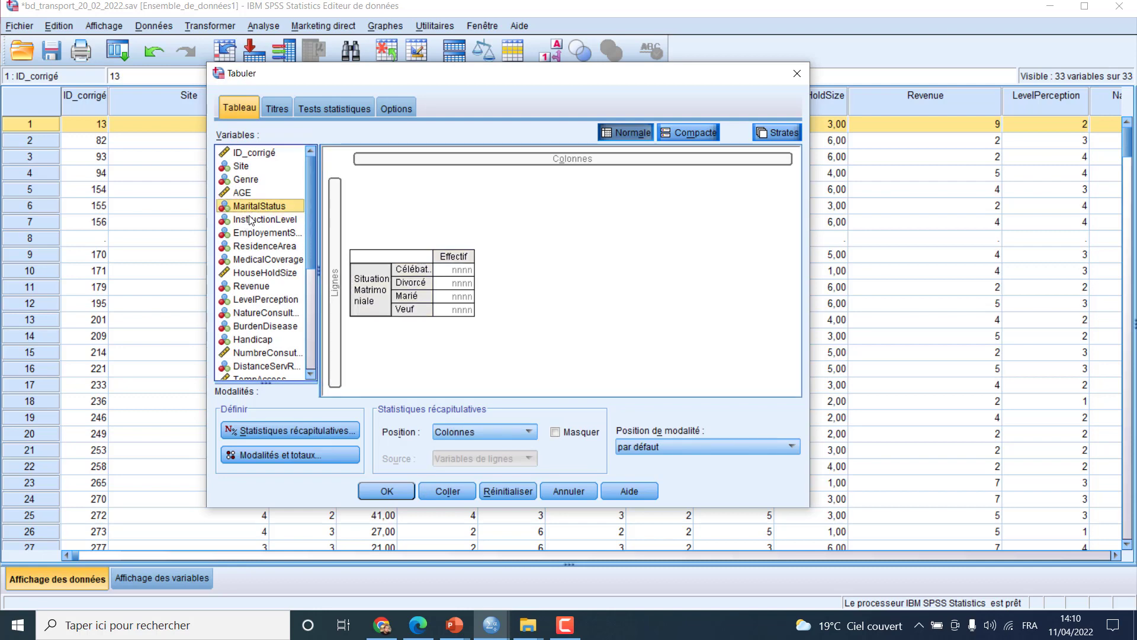
pyautogui.moveTo(255, 220); pyautogui.dragTo(396, 158)
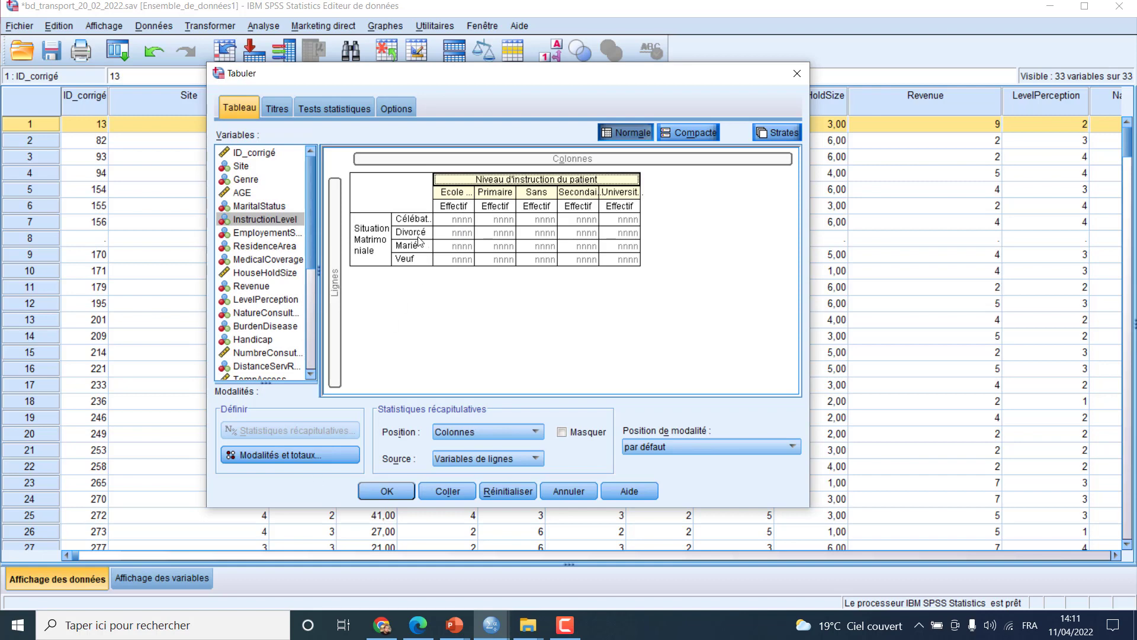
# - Add the N % colonne statistic to the Situation Matrimoniale summary statistics and apply it to the selection
pyautogui.click(373, 239)
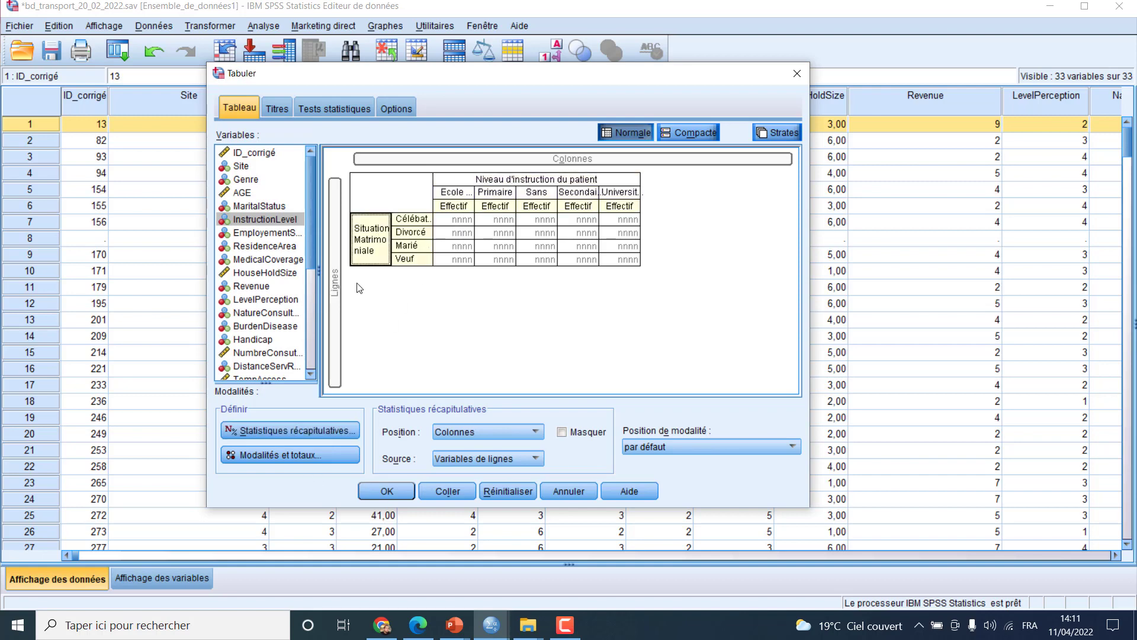
pyautogui.click(308, 427)
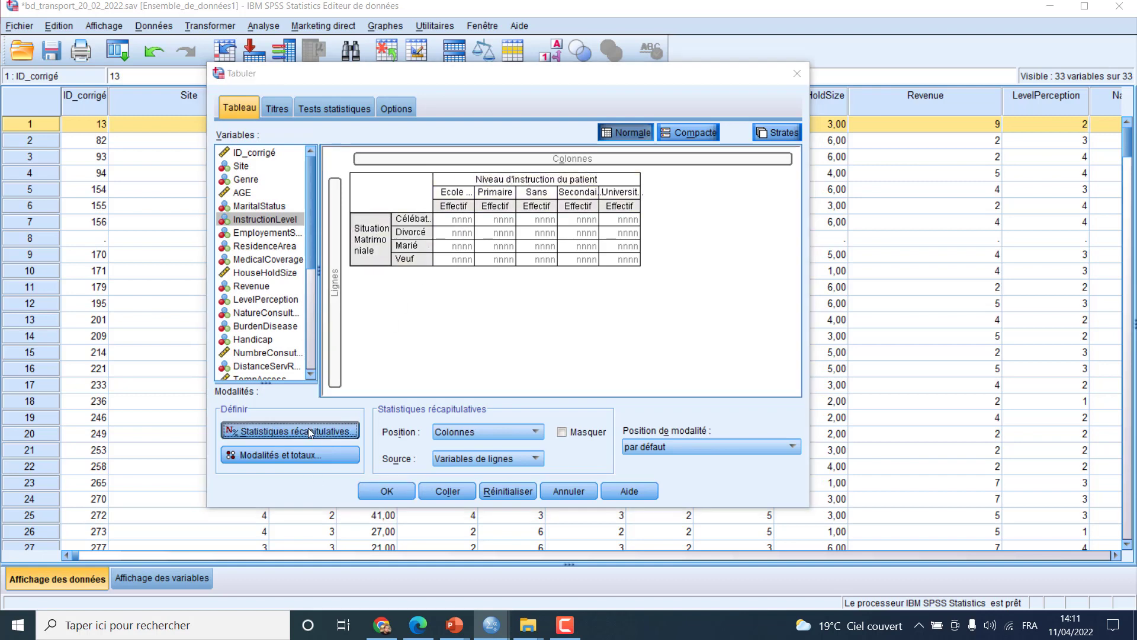
pyautogui.click(290, 236)
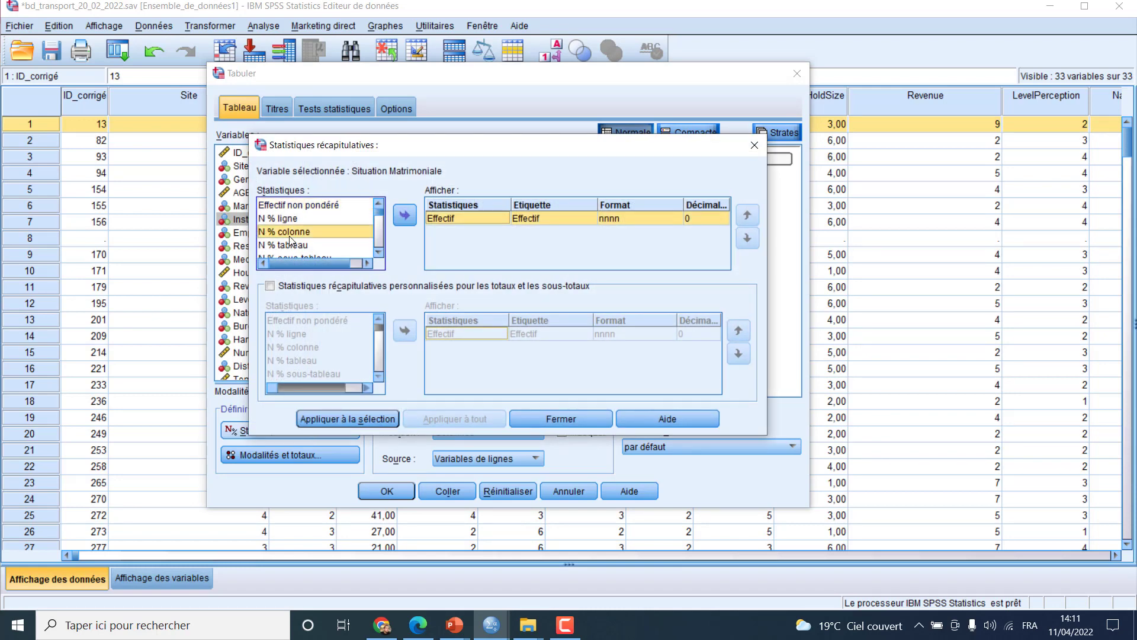
pyautogui.click(405, 215)
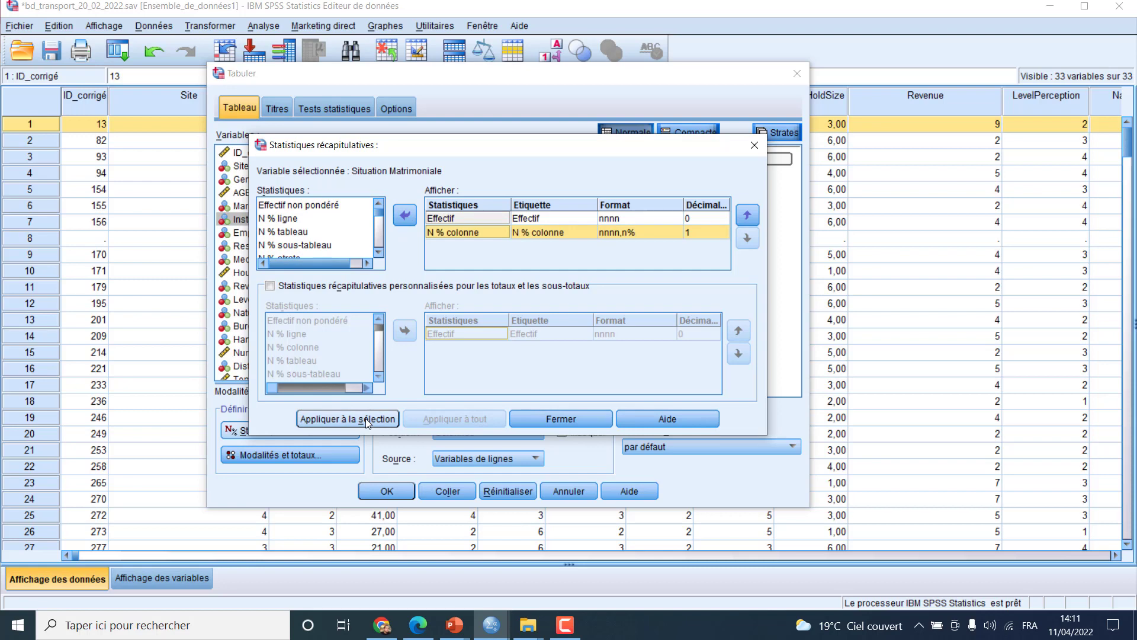
pyautogui.click(364, 418)
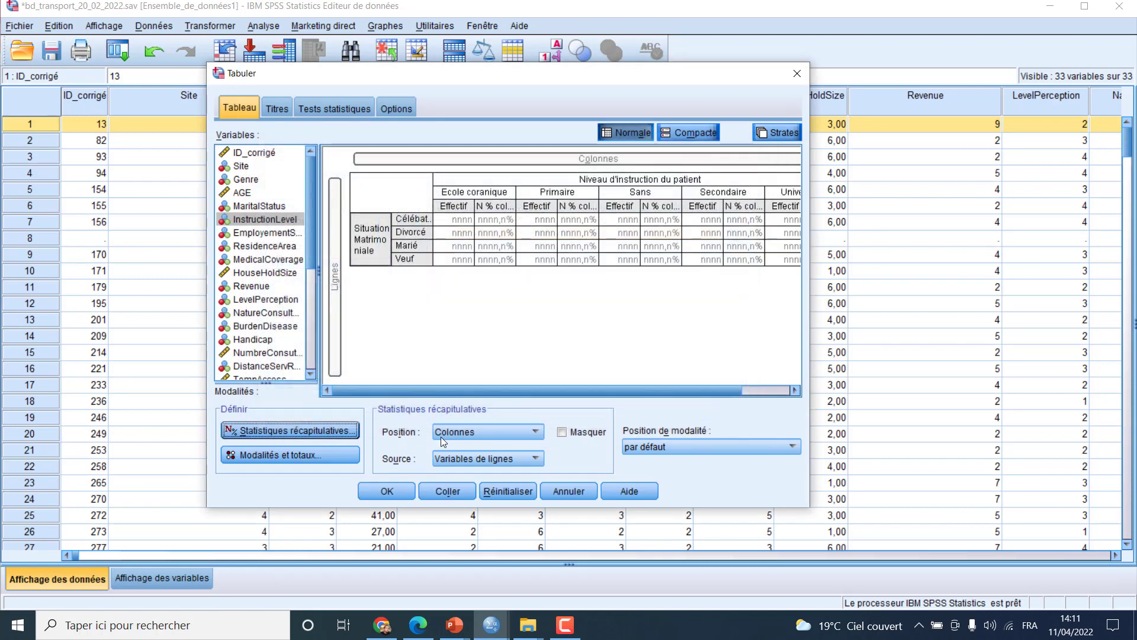
# - Add a total to the Situation Matrimoniale categories, labelled "Total marginal"
pyautogui.moveTo(429, 390)
pyautogui.mouseDown()
pyautogui.moveTo(485, 389)
pyautogui.moveTo(434, 391)
pyautogui.mouseUp()
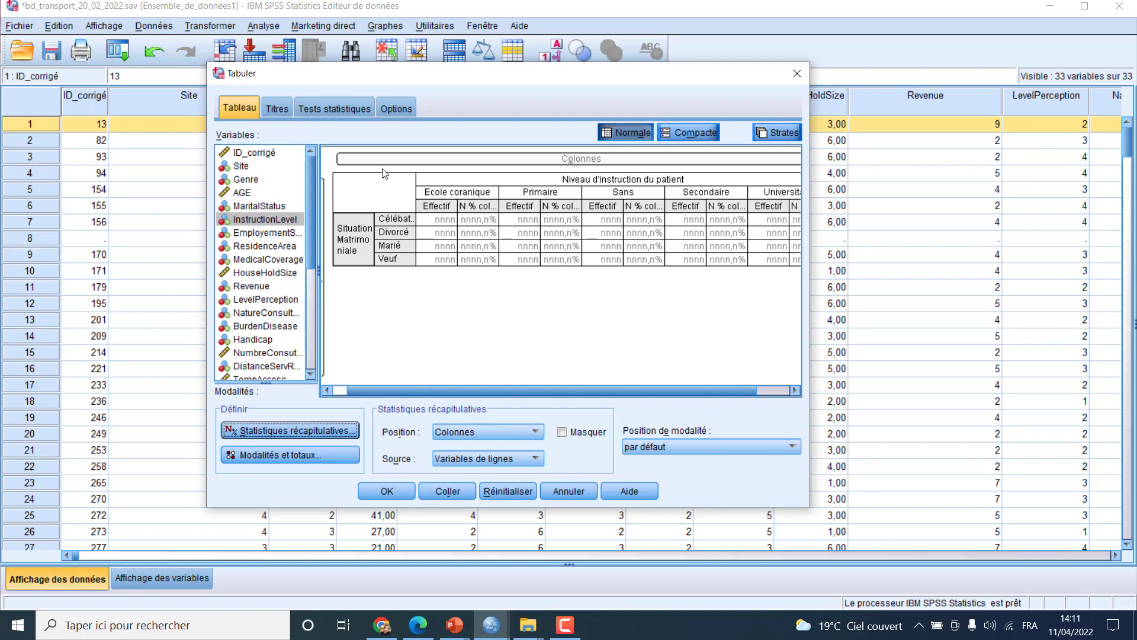
pyautogui.click(355, 240)
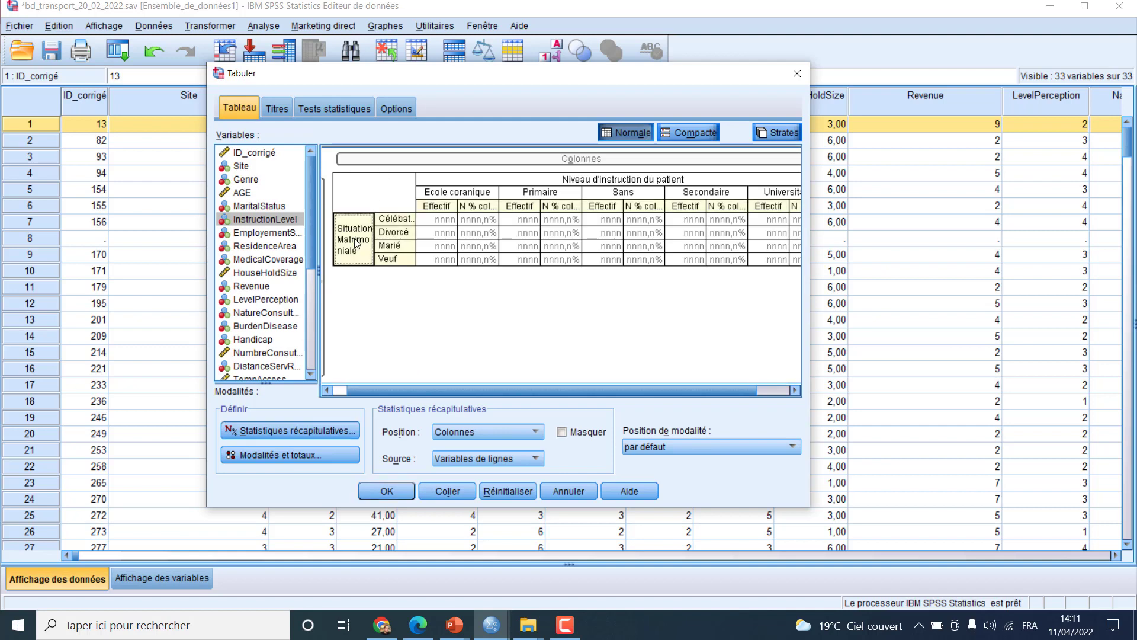
pyautogui.click(312, 460)
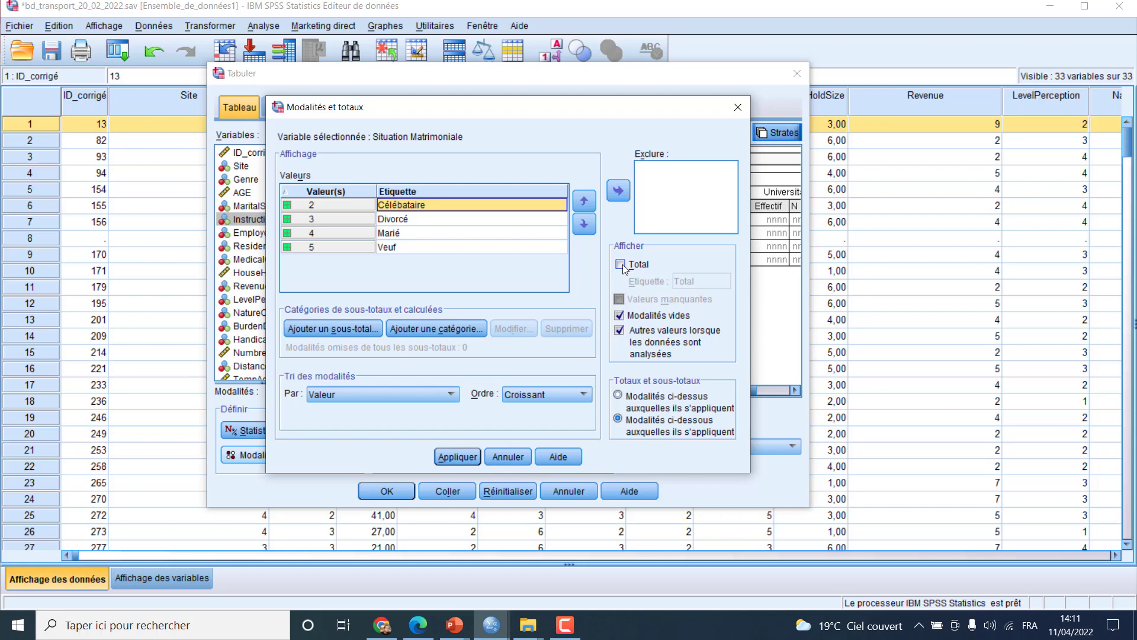
pyautogui.click(623, 264)
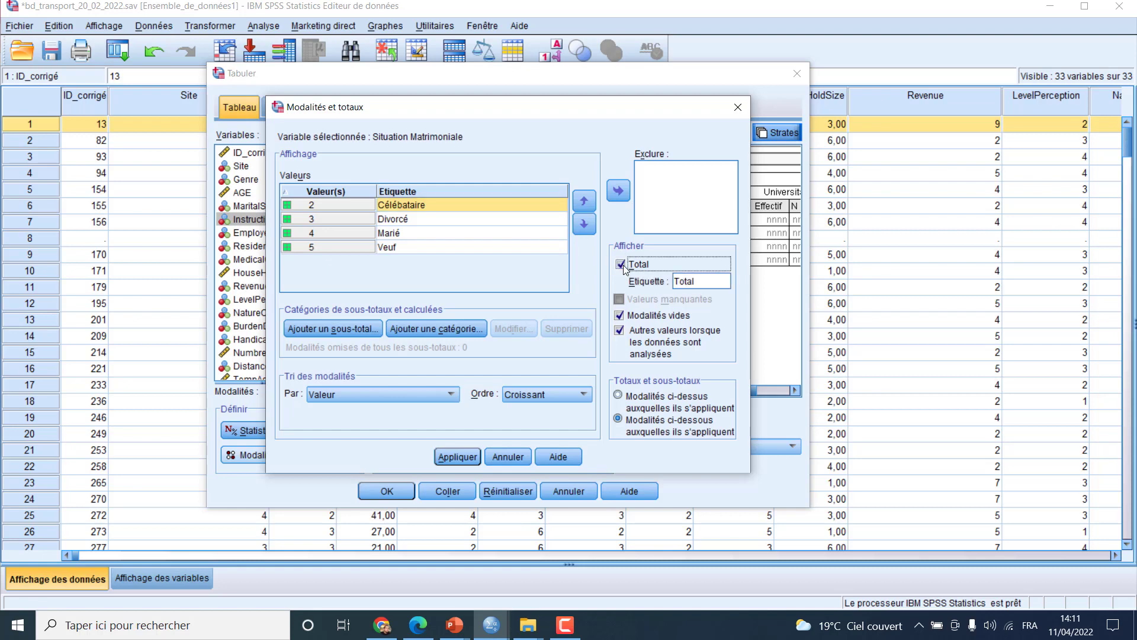
pyautogui.click(697, 283)
pyautogui.write('marginal')
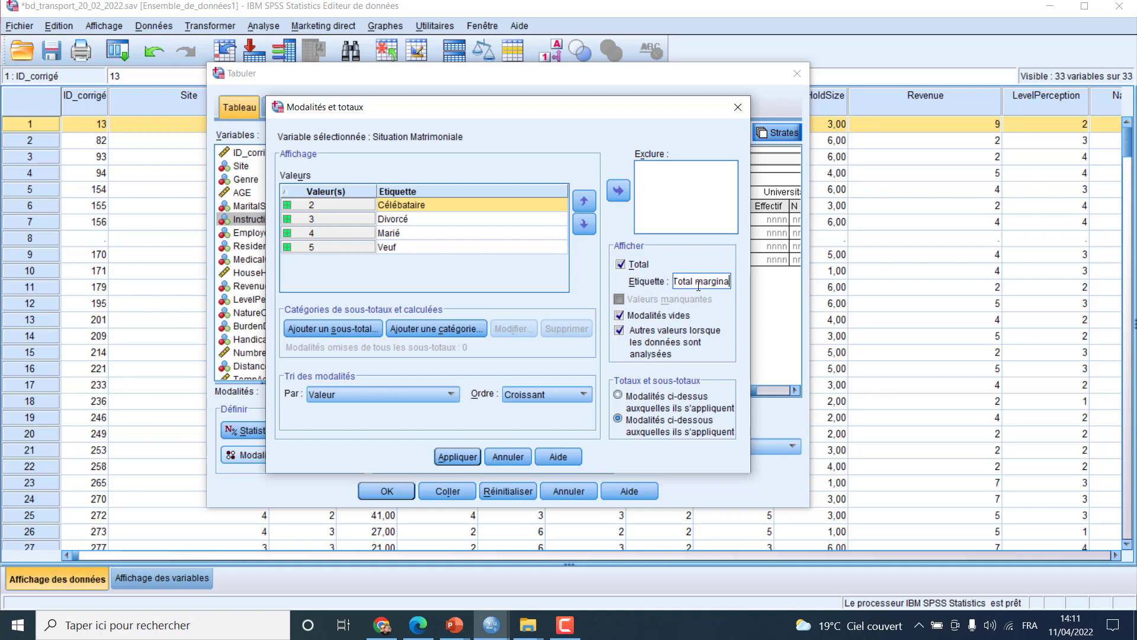
pyautogui.click(458, 457)
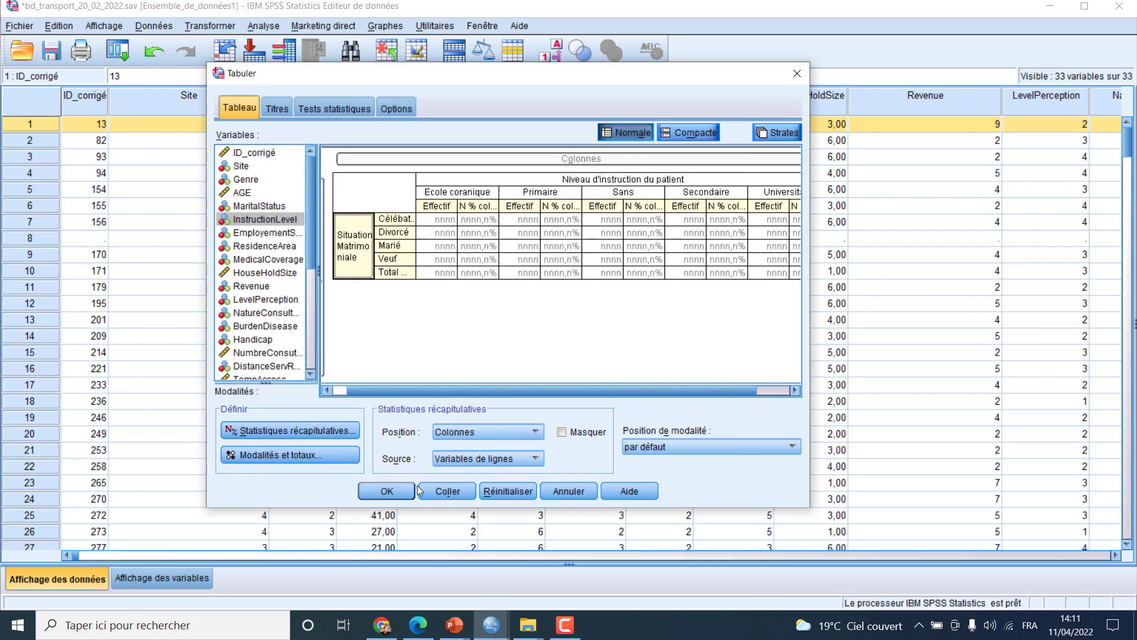
# - Add the "Total marginal" total to the Niveau d'instruction du patient categories and generate the table
pyautogui.click(555, 181)
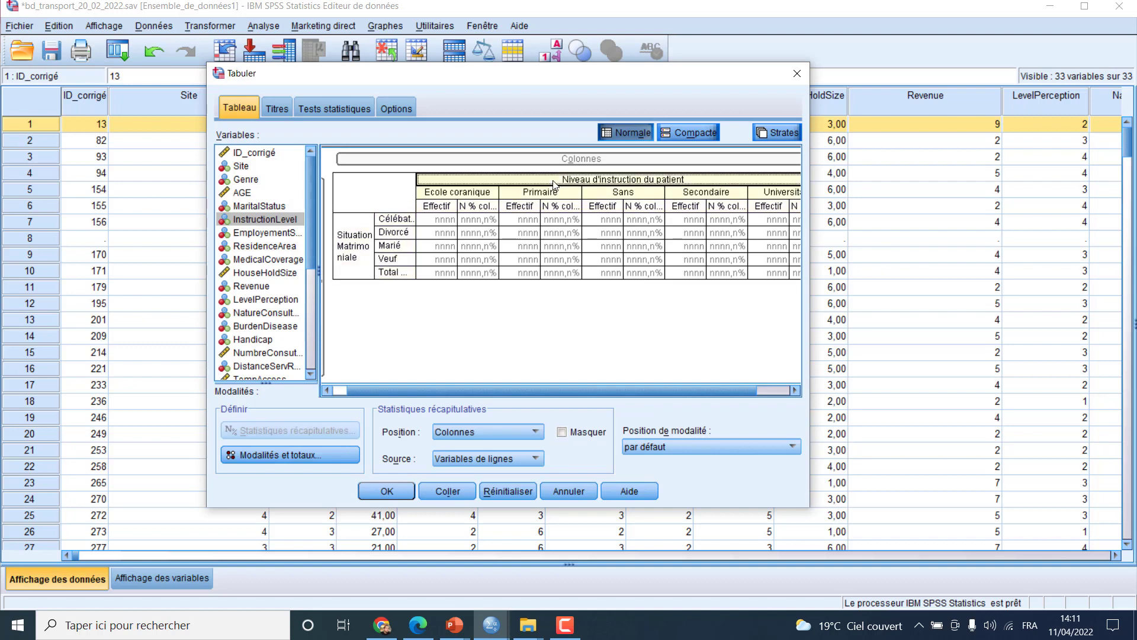
pyautogui.click(314, 454)
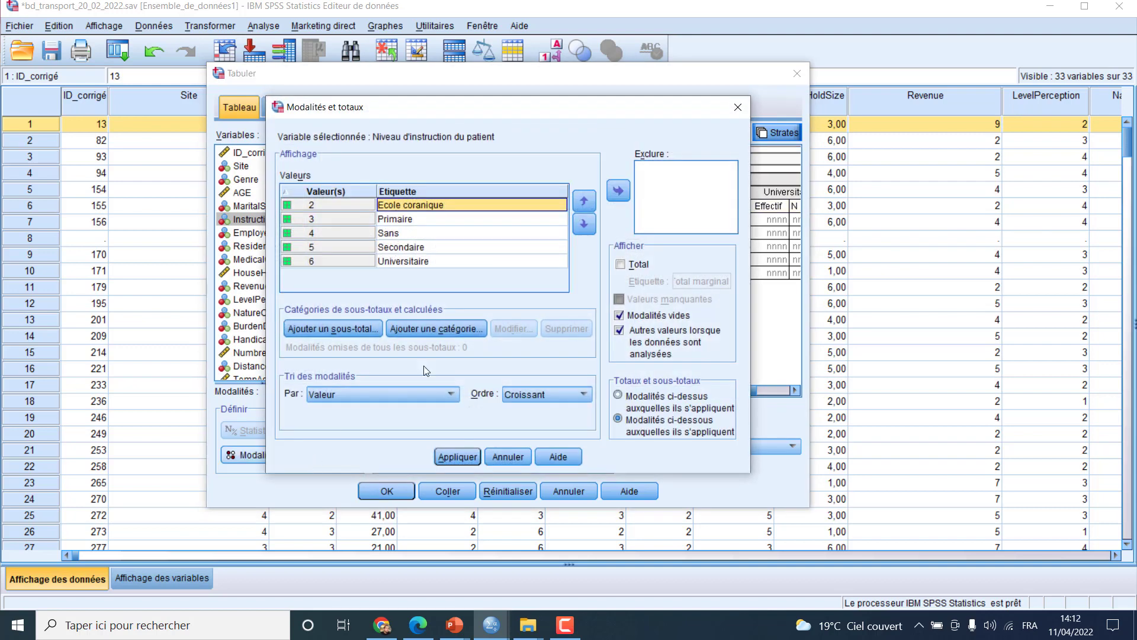
pyautogui.click(631, 267)
pyautogui.click(456, 456)
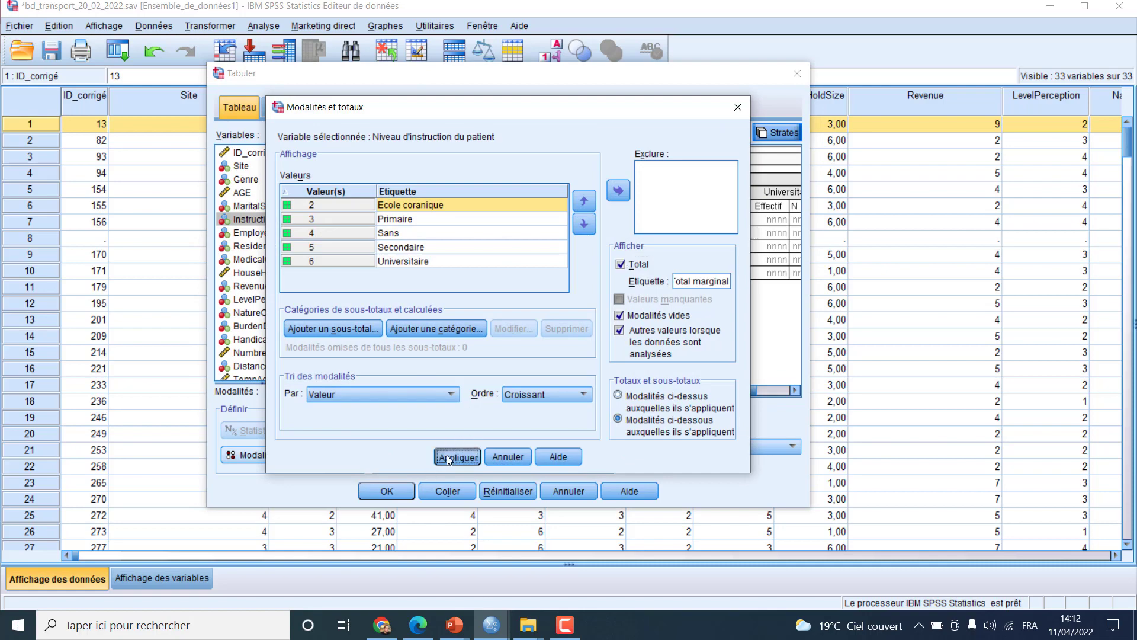
pyautogui.click(387, 491)
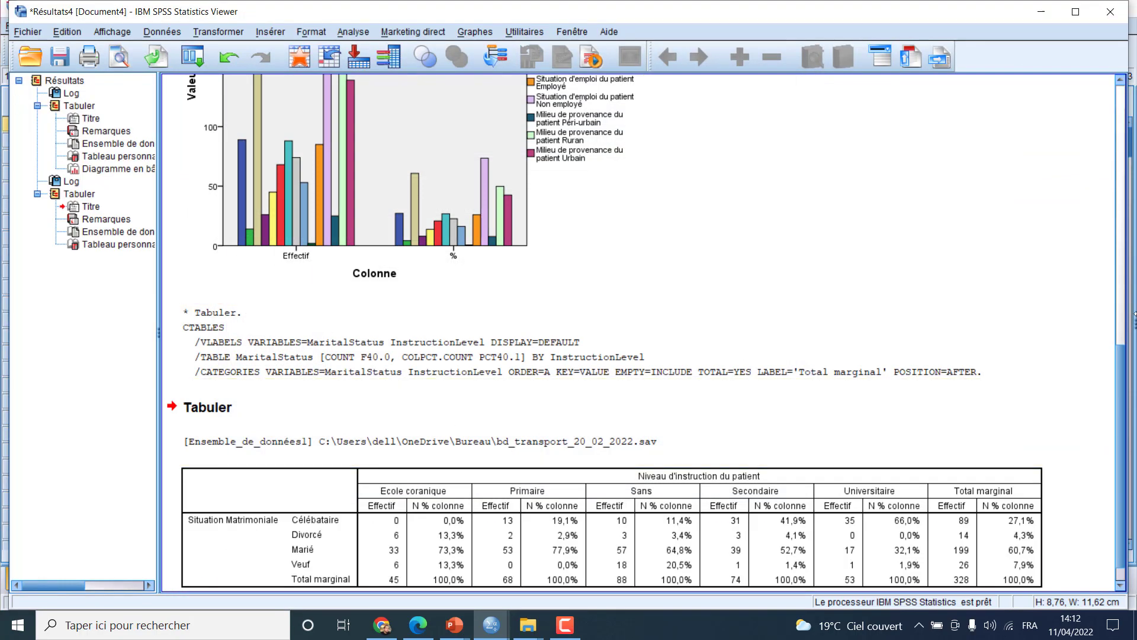
# - Copy the new Situation Matrimoniale by Niveau d'instruction table from the output
pyautogui.scroll(-1, 1121, 379)
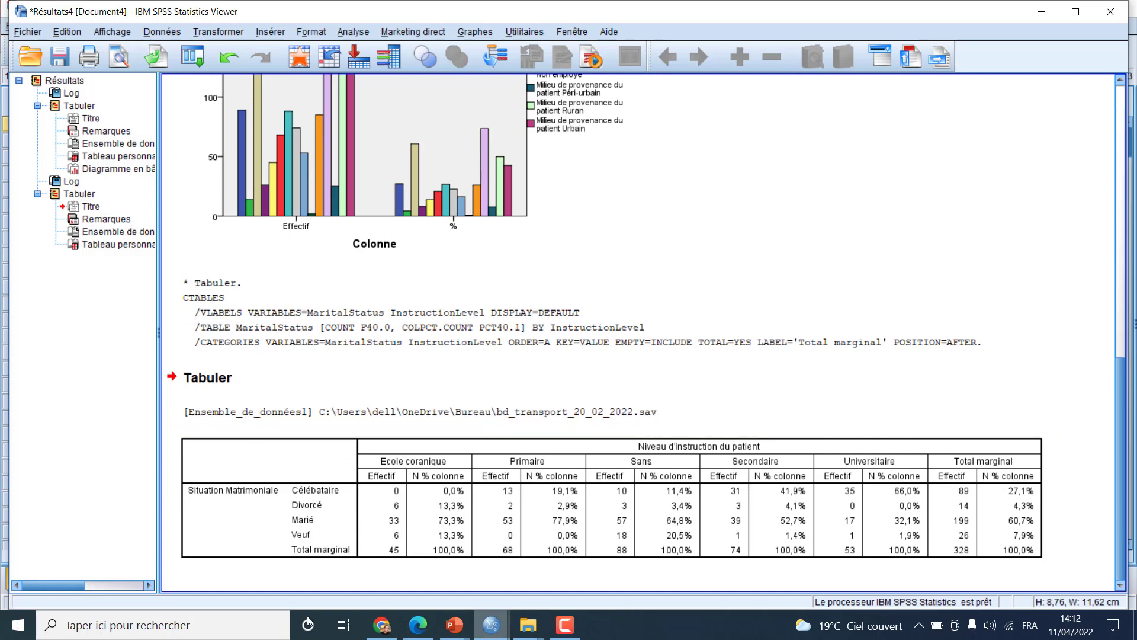
pyautogui.click(321, 543)
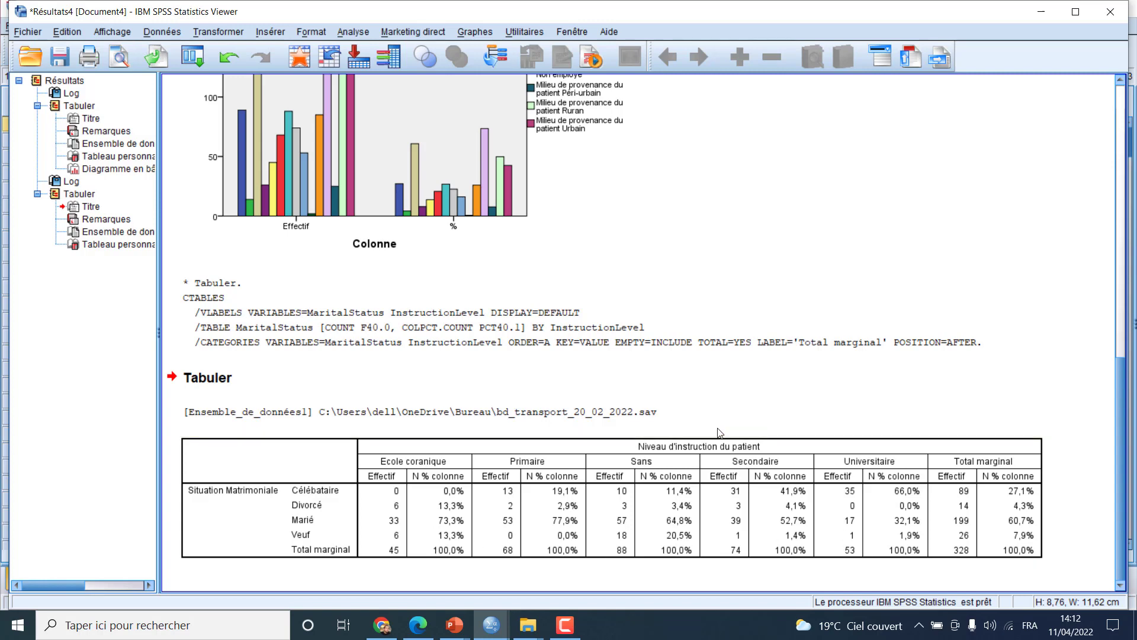
pyautogui.rightClick(704, 482)
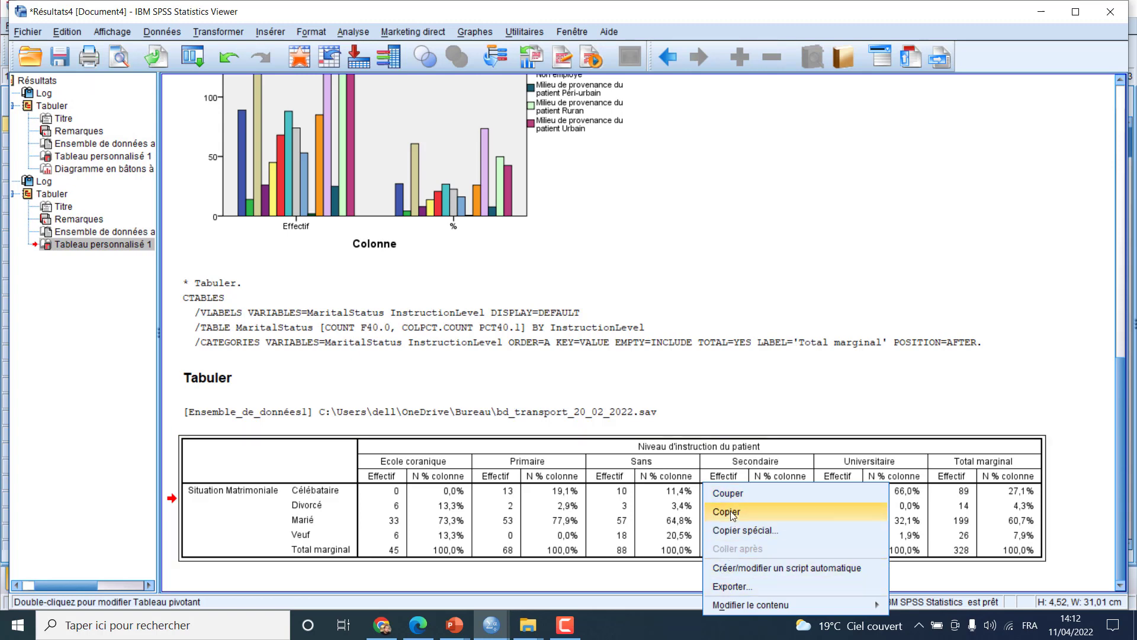
pyautogui.click(731, 495)
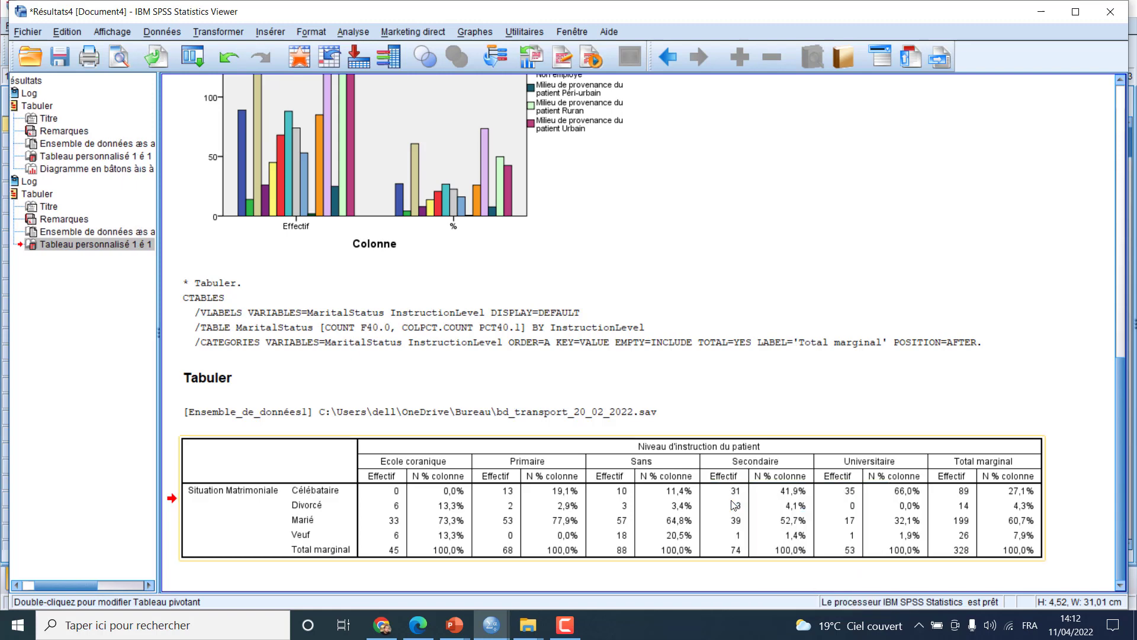
pyautogui.hotkey('ctrl', 'v')
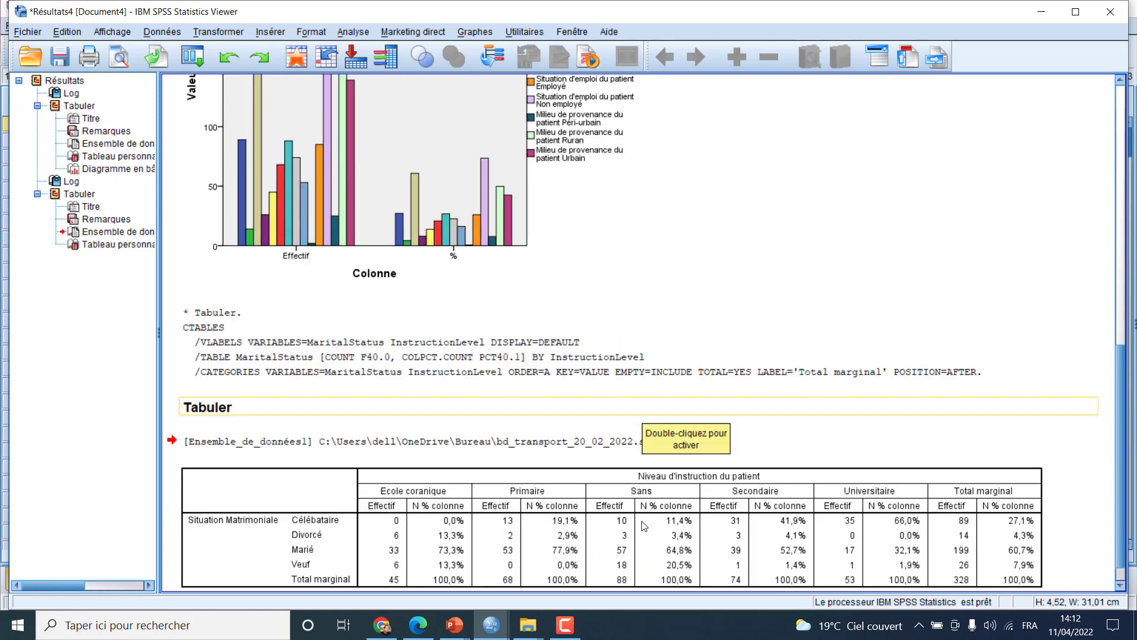
pyautogui.scroll(-3, 645, 525)
pyautogui.rightClick(626, 515)
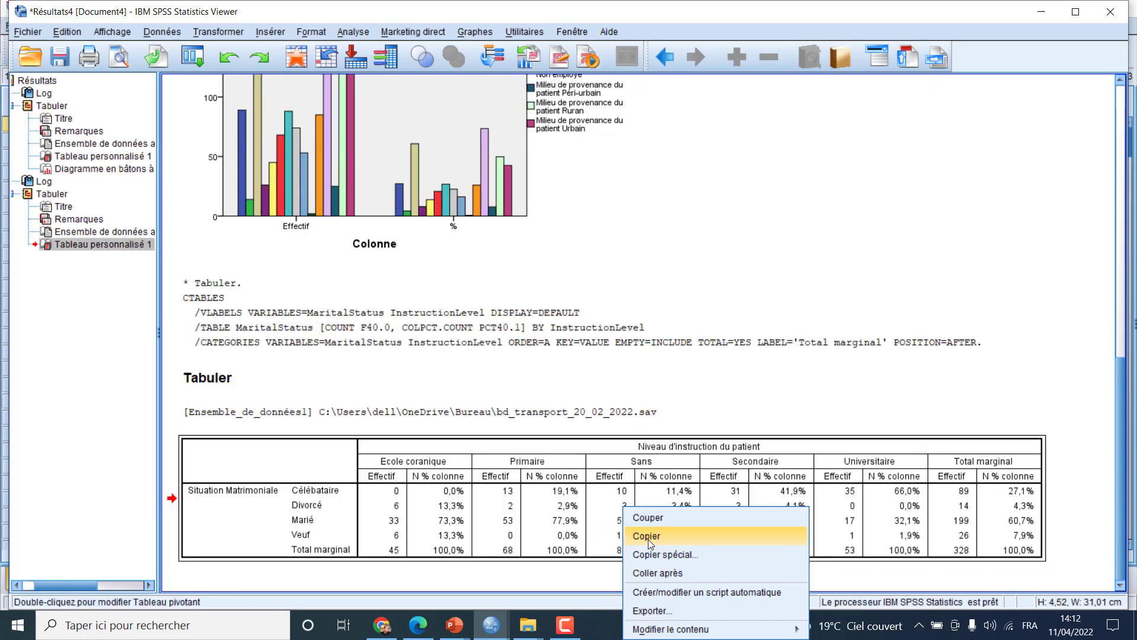
pyautogui.click(648, 537)
# - Switch to Word, create a blank document and paste the copied crosstab into it
pyautogui.press('super')
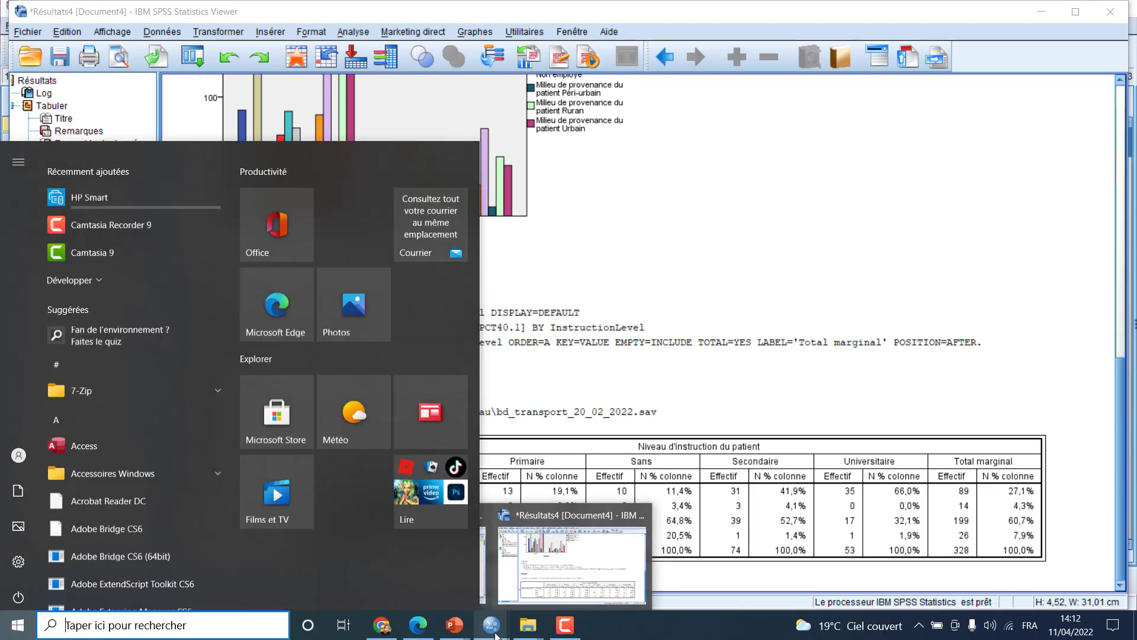
pyautogui.write('word')
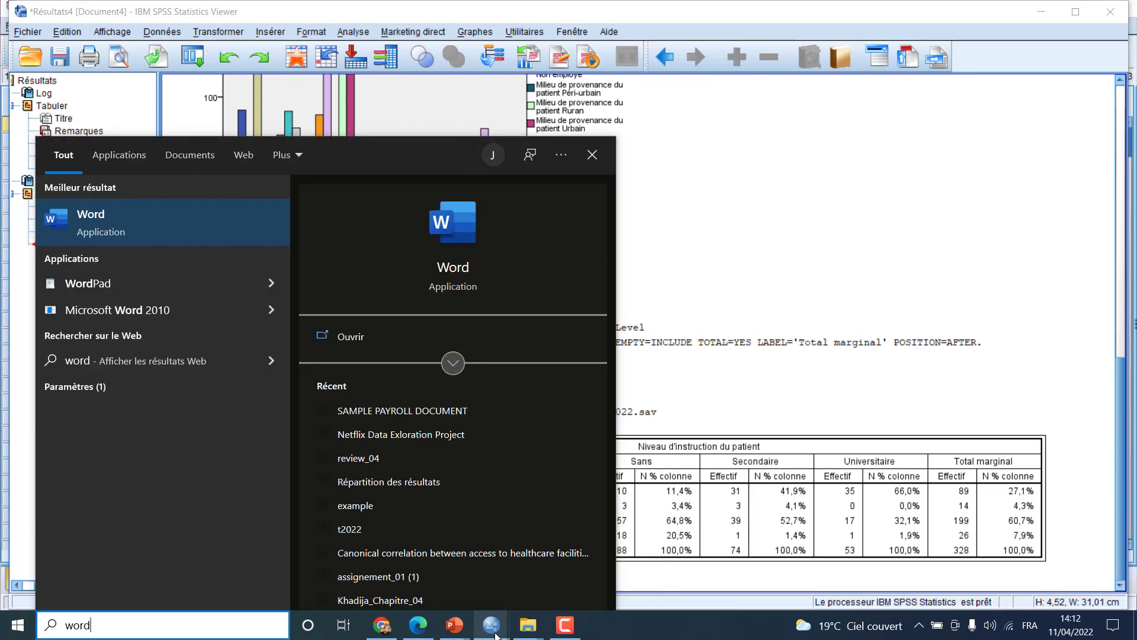
pyautogui.press('Return')
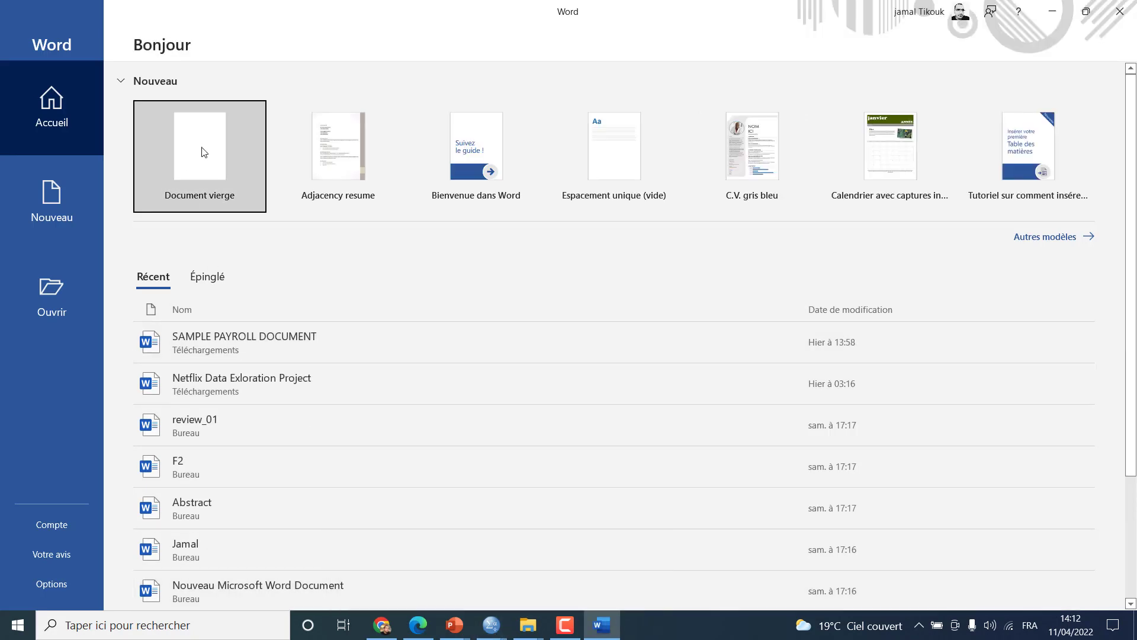
pyautogui.click(204, 152)
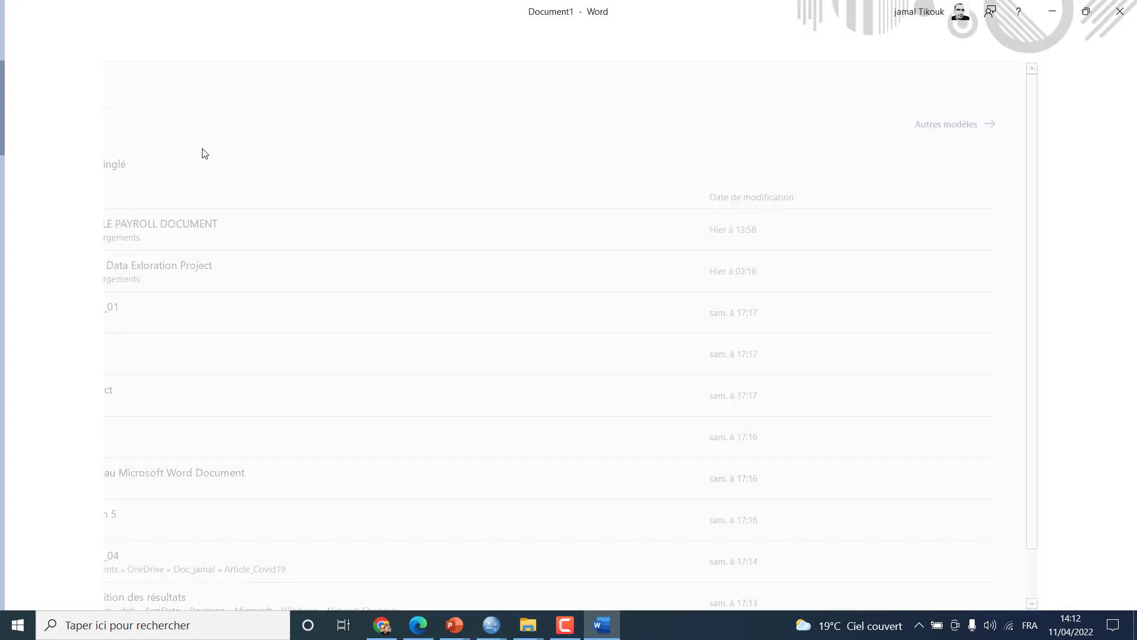
pyautogui.hotkey('ctrl', 'v')
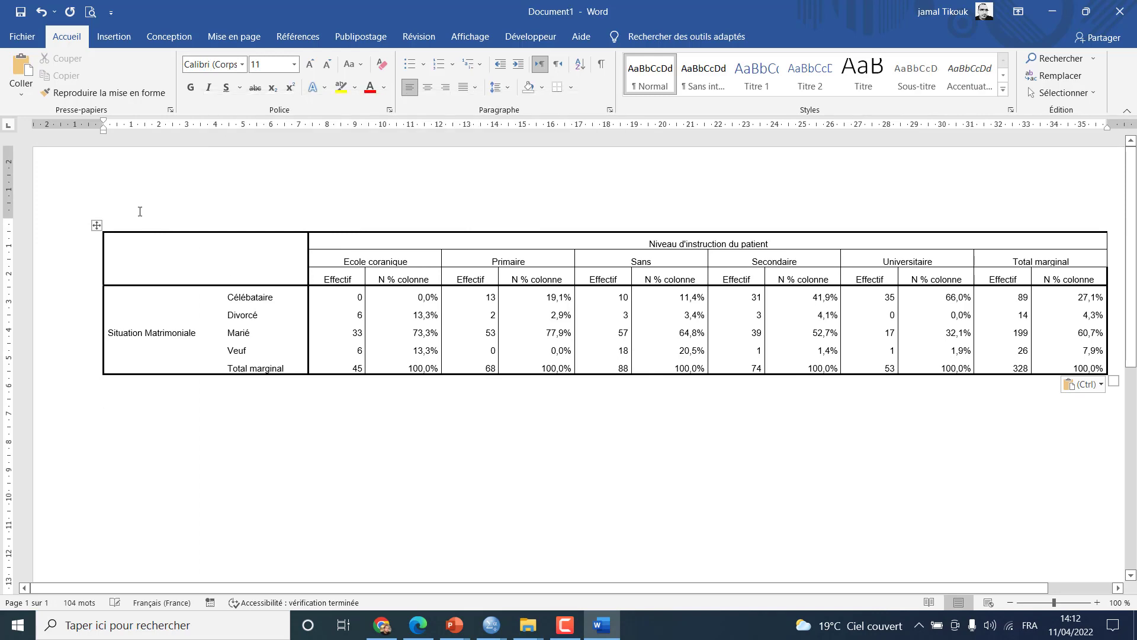
# - Select the whole pasted table and apply the fourth plain table style with thin grid borders
pyautogui.click(97, 225)
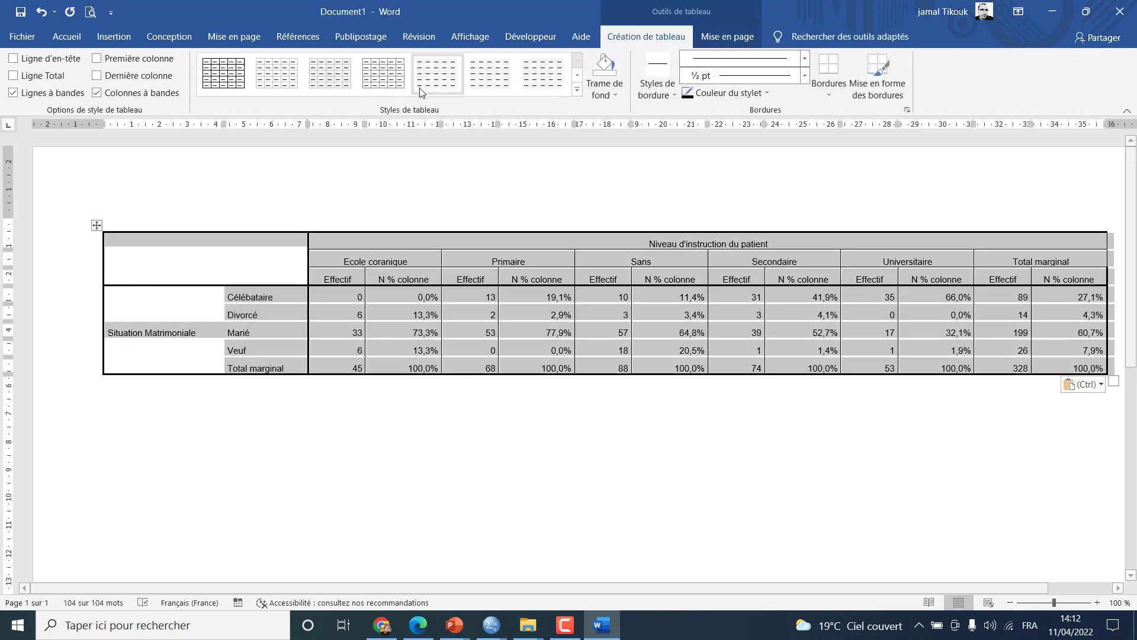
pyautogui.click(379, 83)
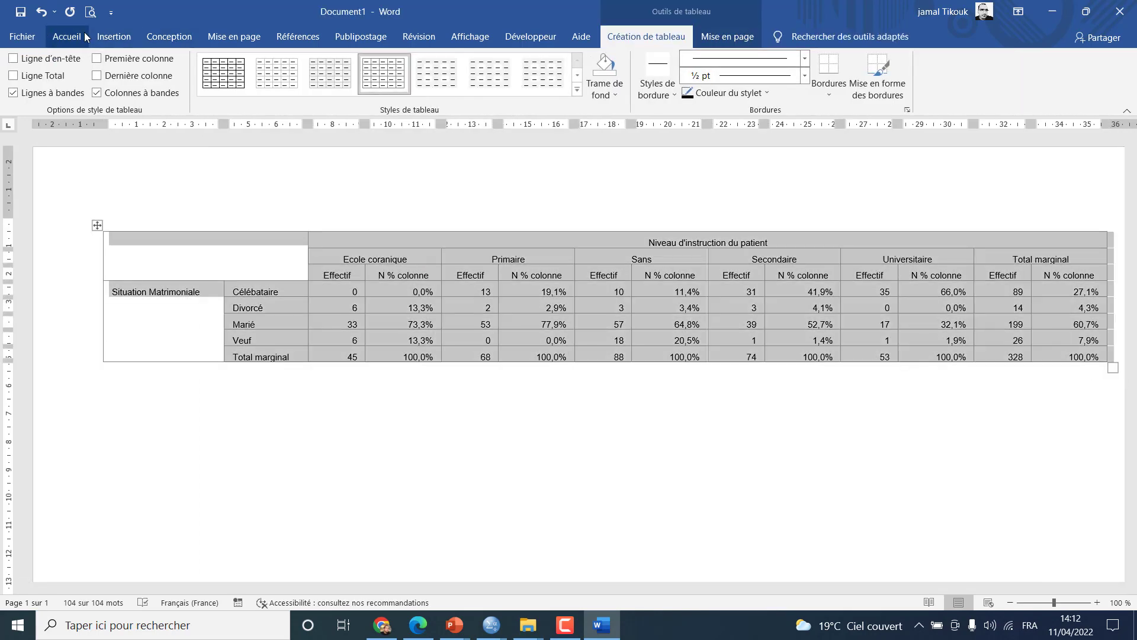
# - Add a line above the pasted table and enter the caption "Titre 1 : XXXXXXXXXXXXXXXX"
pyautogui.click(138, 223)
pyautogui.moveTo(97, 226); pyautogui.dragTo(97, 289)
pyautogui.click(201, 258)
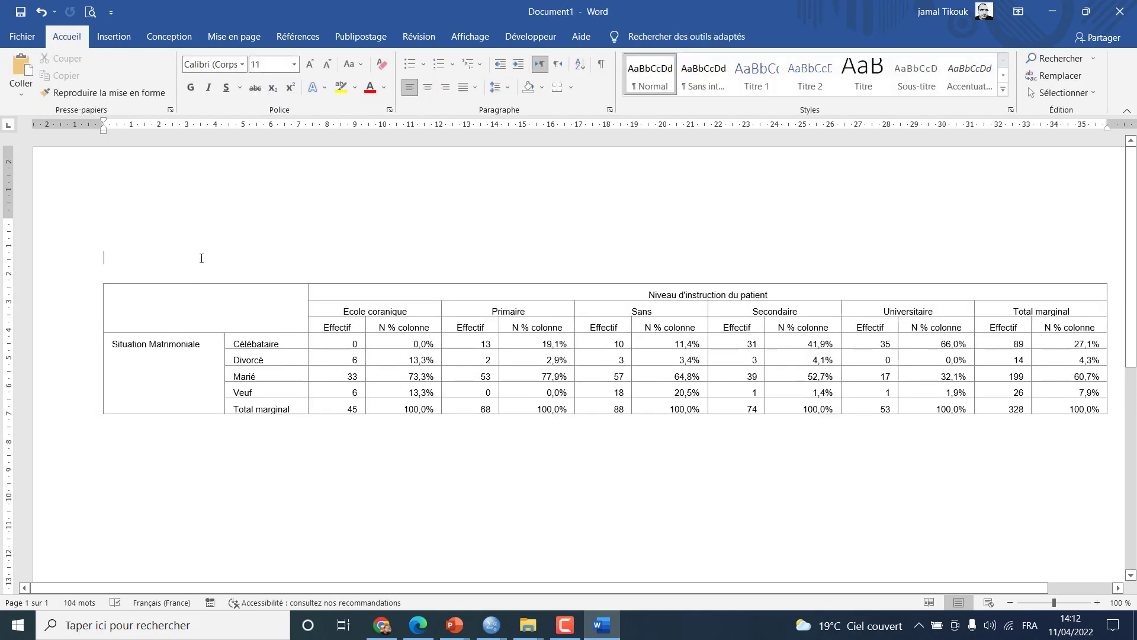
pyautogui.write('Tittr')
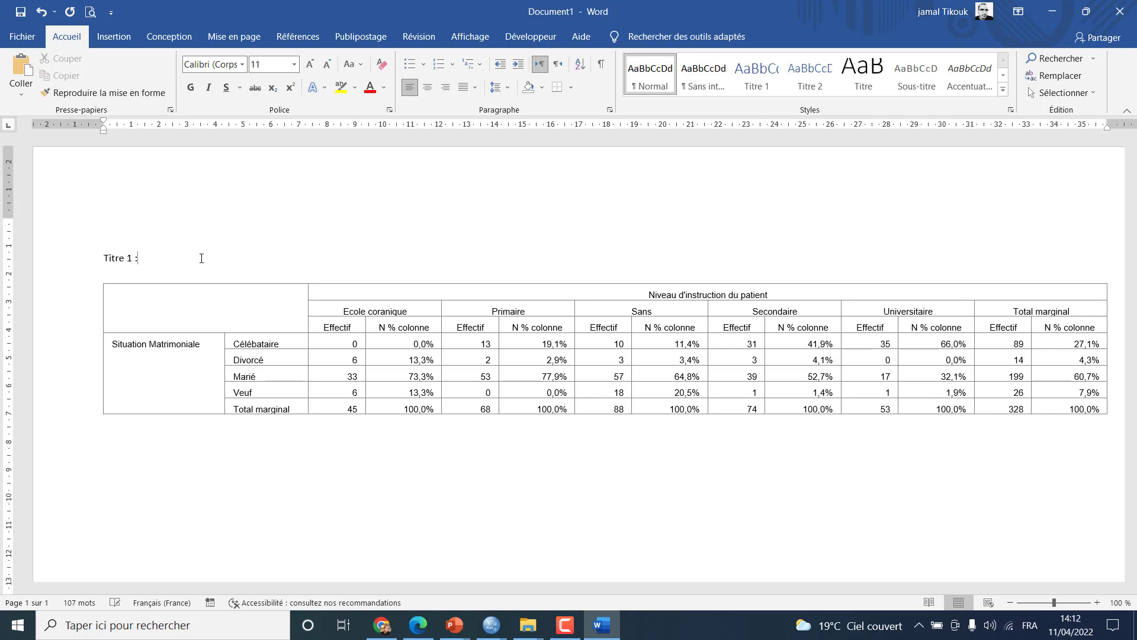
pyautogui.write('e 1 : XXXXXXXXXXXXXXXX')
pyautogui.doubleClick(159, 256)
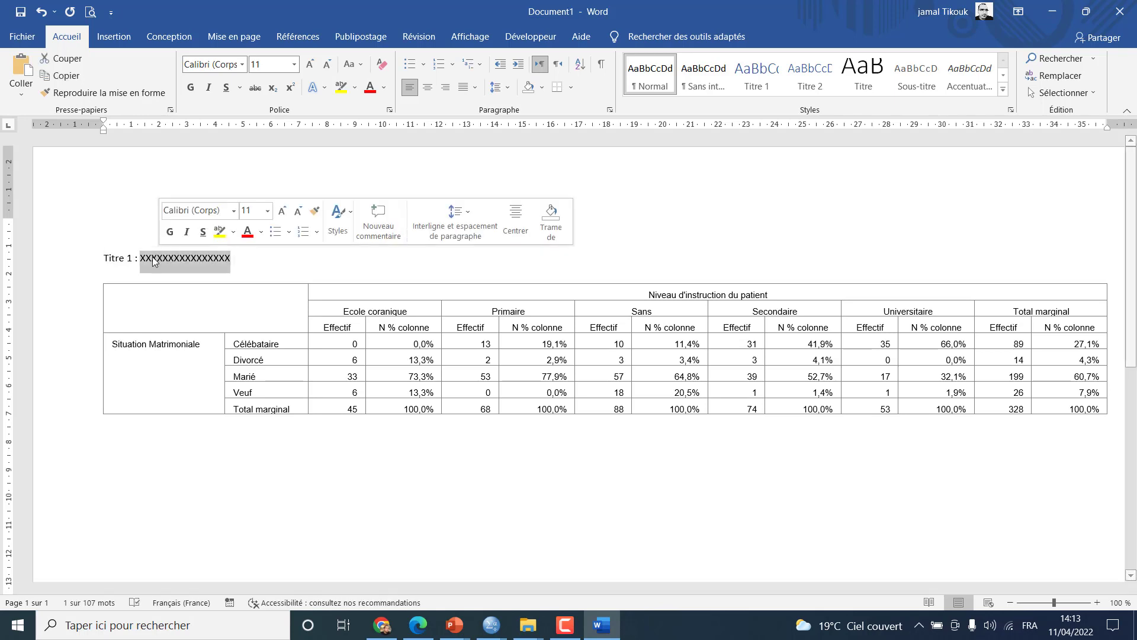
# - Close the Word document without saving it and return to the SPSS data editor
pyautogui.click(1127, 12)
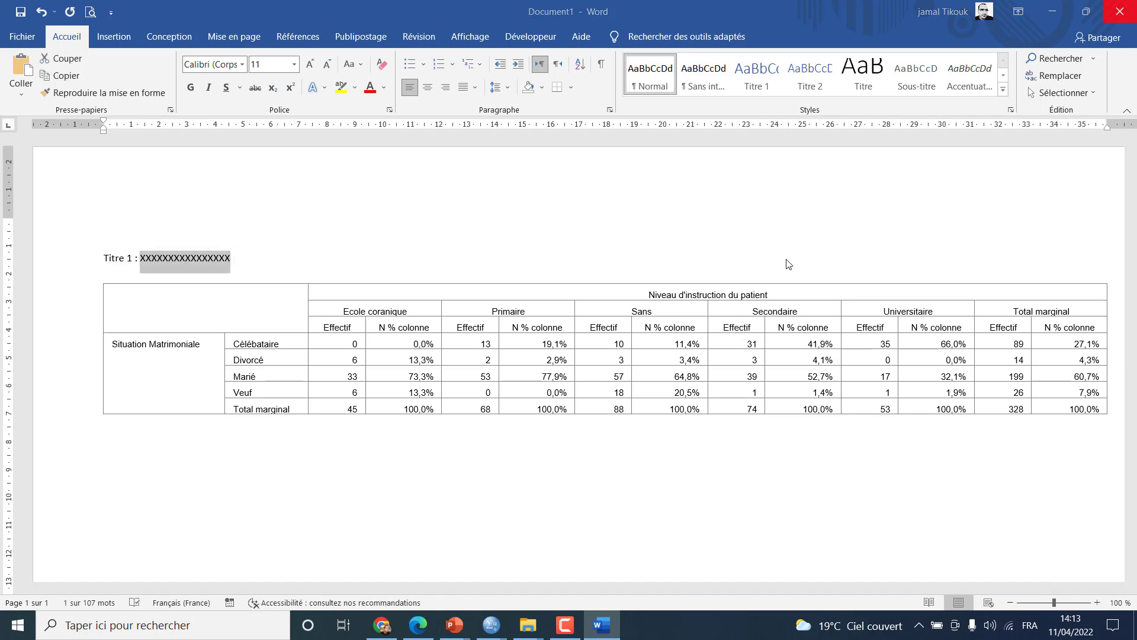
pyautogui.hotkey('alt', 'n')
pyautogui.click(888, 501)
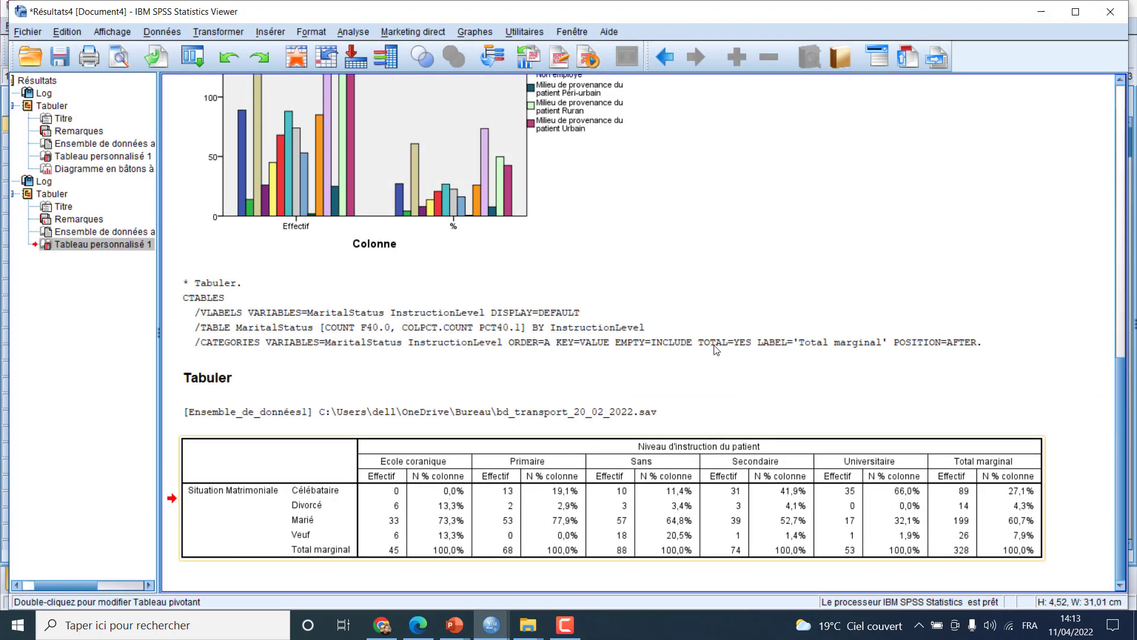
pyautogui.click(1044, 15)
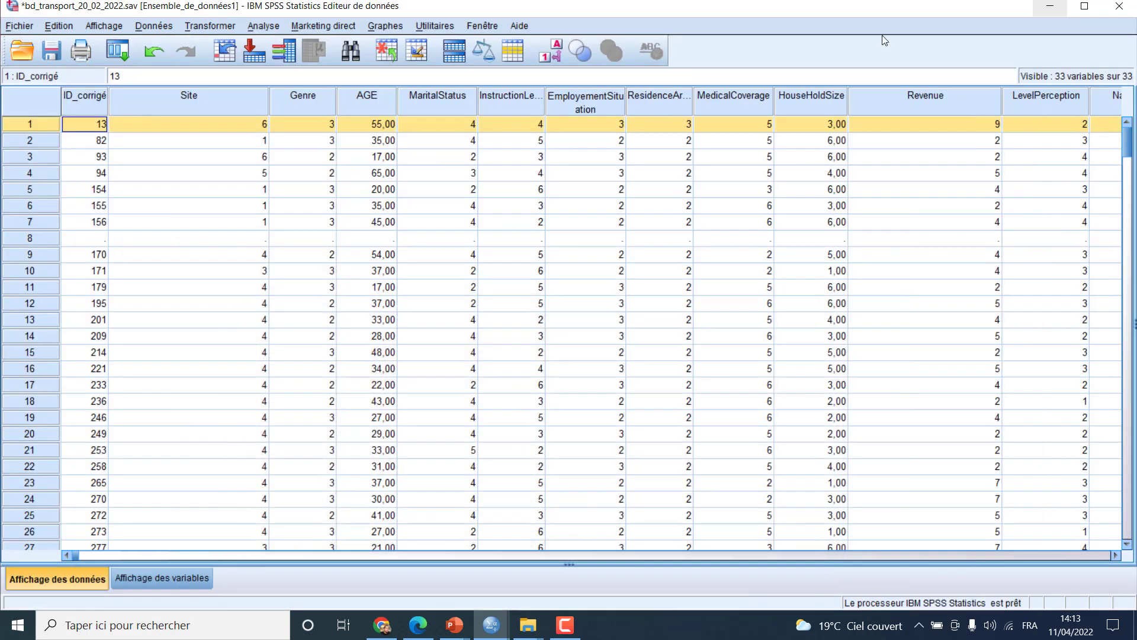
# - Start a descriptive Tableaux croisés analysis with MaritalStatus as the row variable and InstructionLevel as the column variable
pyautogui.click(264, 27)
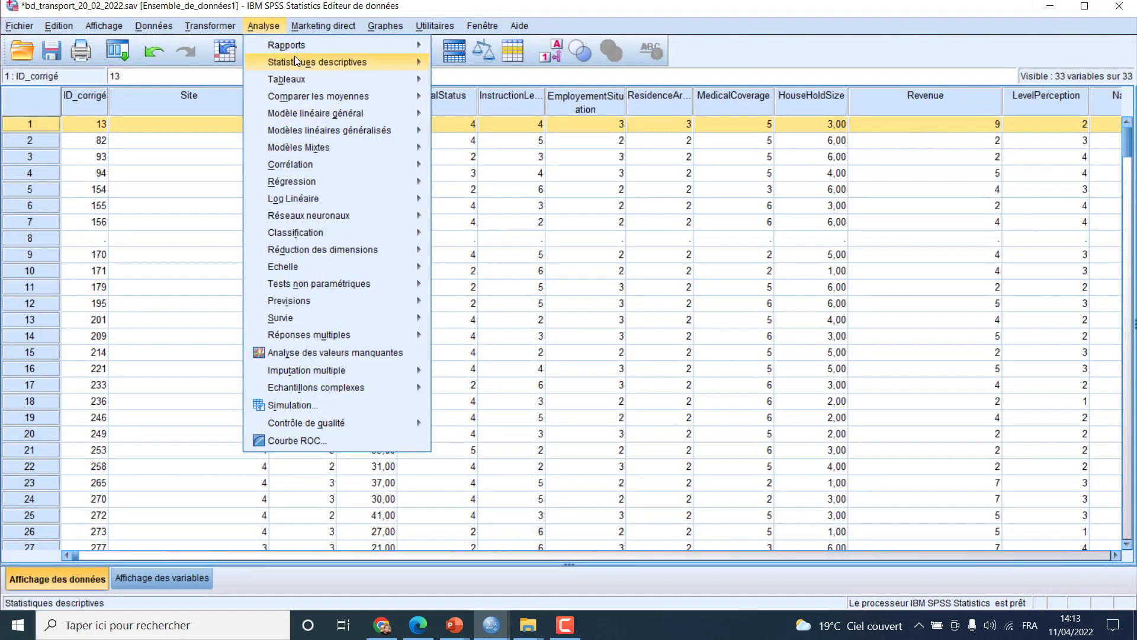
pyautogui.moveTo(298, 63)
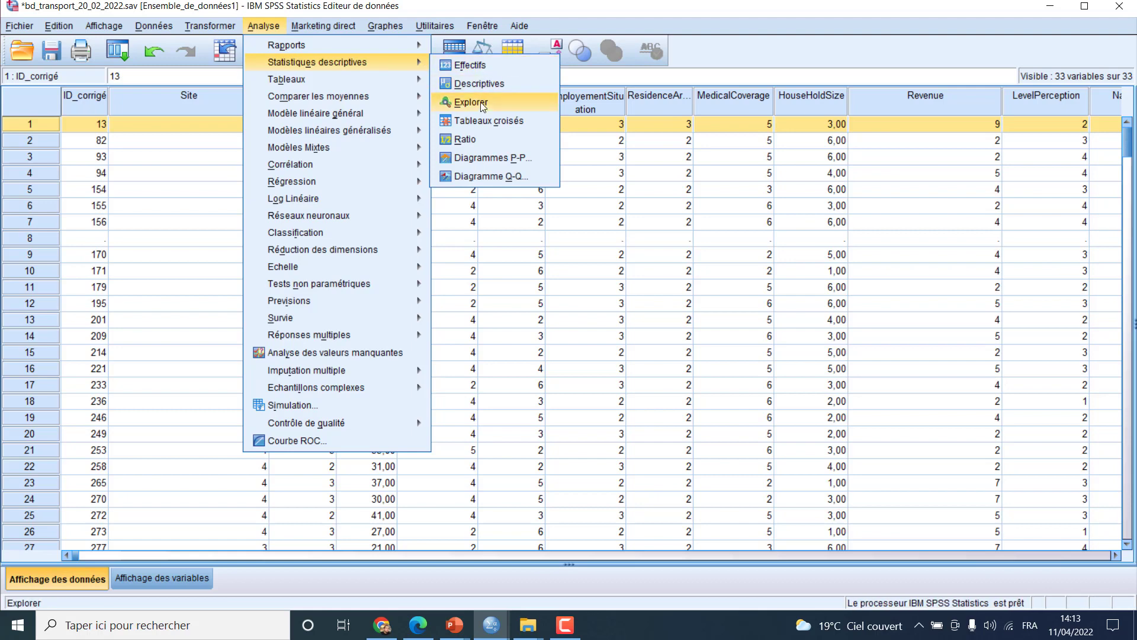
pyautogui.click(481, 120)
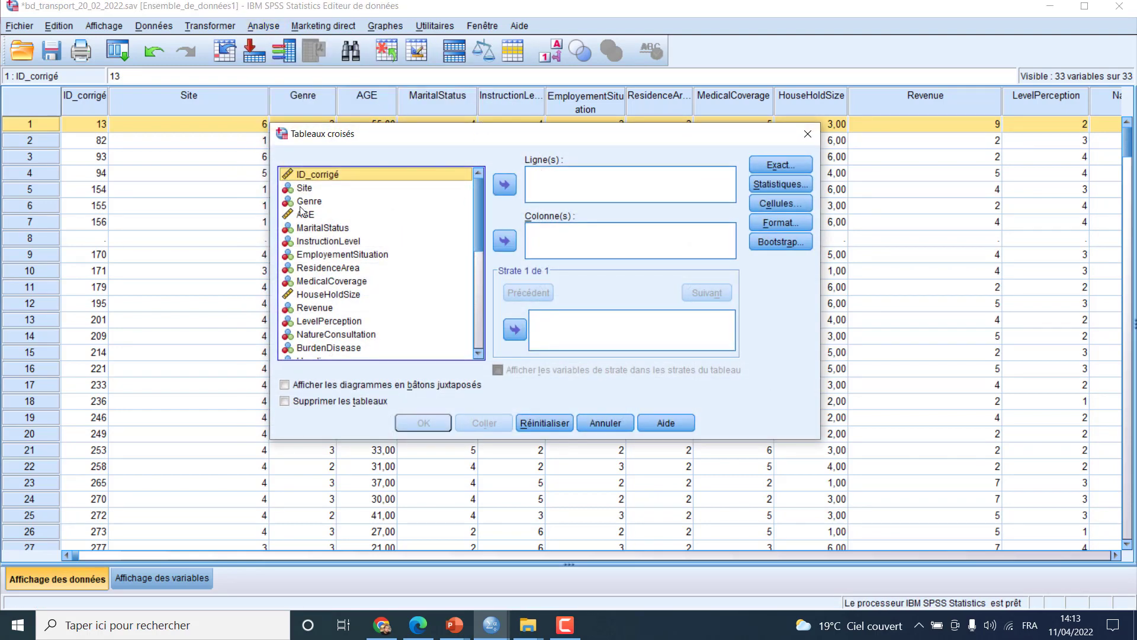
pyautogui.click(309, 231)
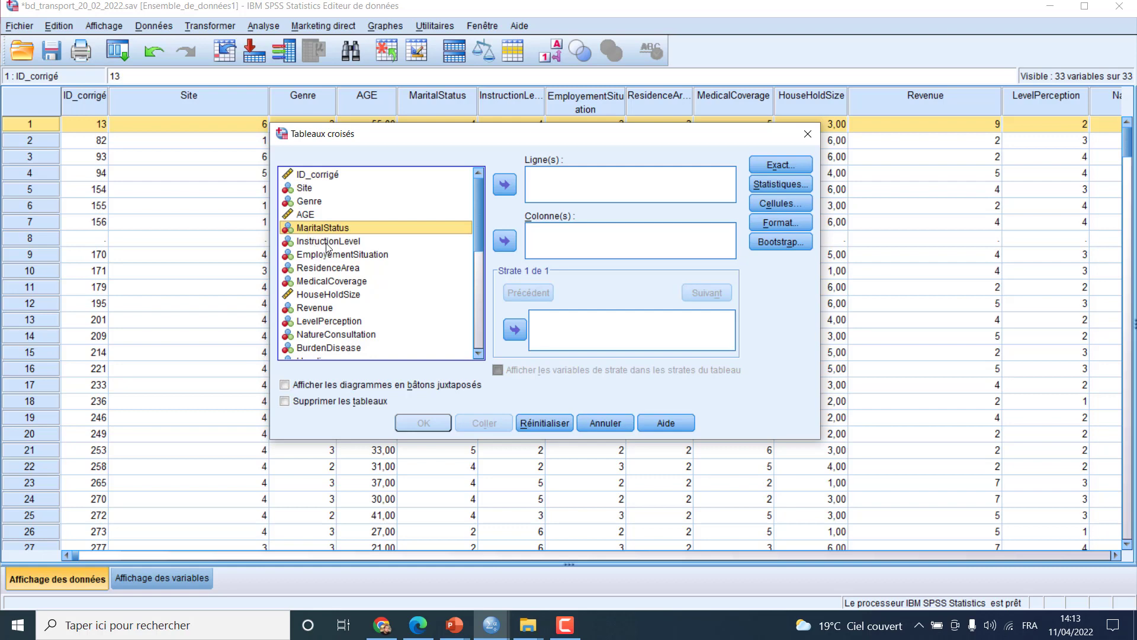
pyautogui.click(511, 187)
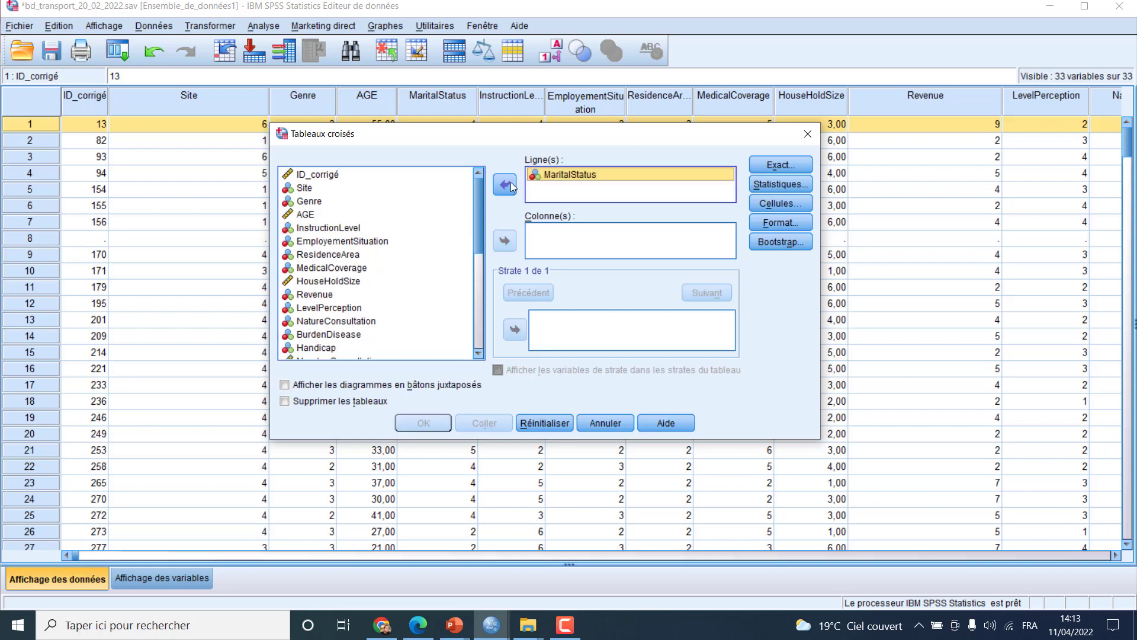
pyautogui.click(349, 230)
pyautogui.click(497, 241)
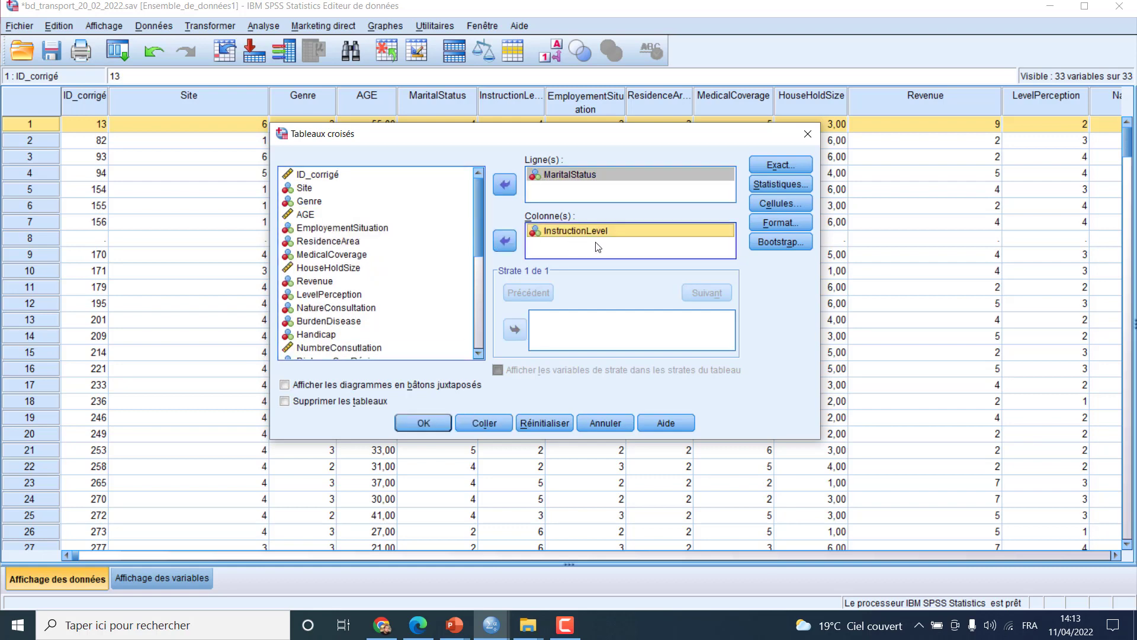
# - Examine the exact test options and the statistics available for the crosstab, including Chi-deux, without applying any of them
pyautogui.click(780, 165)
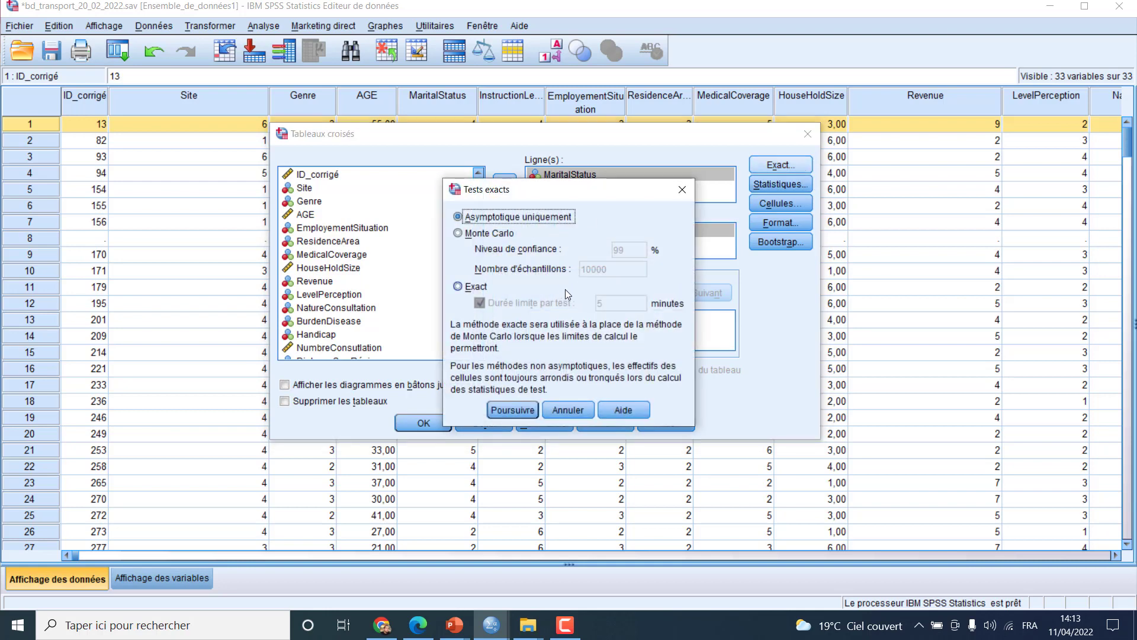
pyautogui.click(682, 190)
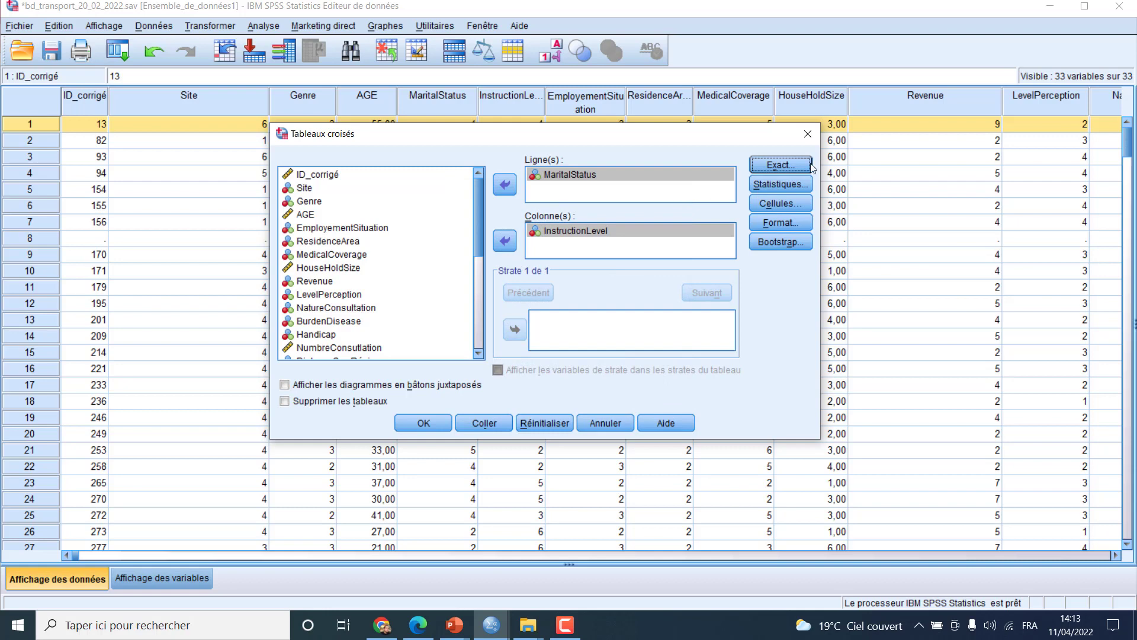
pyautogui.click(787, 186)
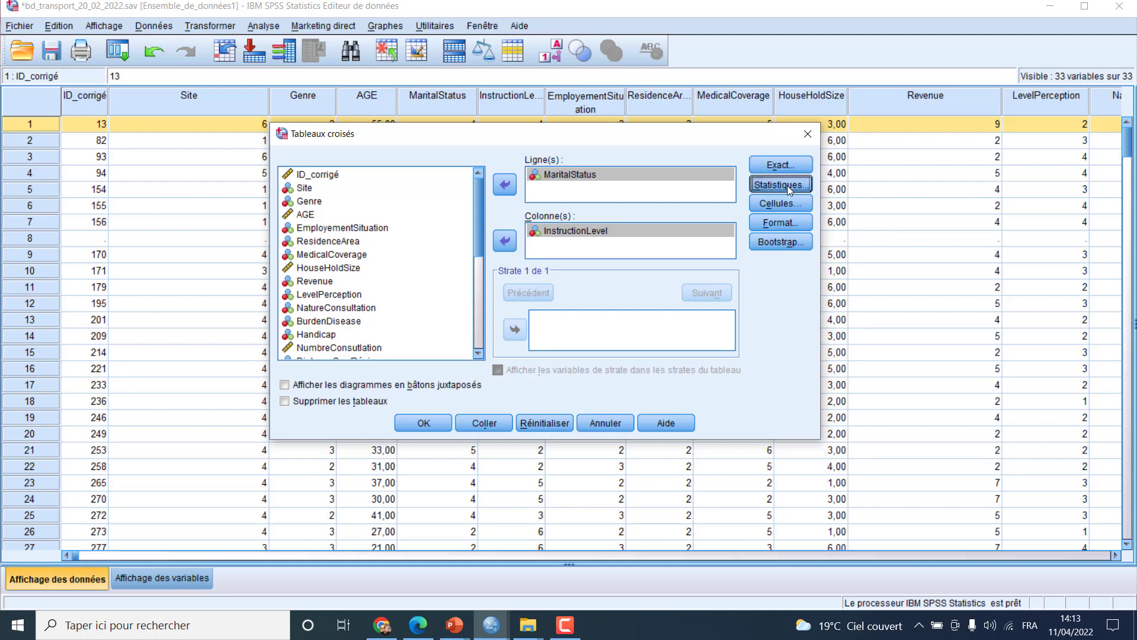
pyautogui.click(503, 211)
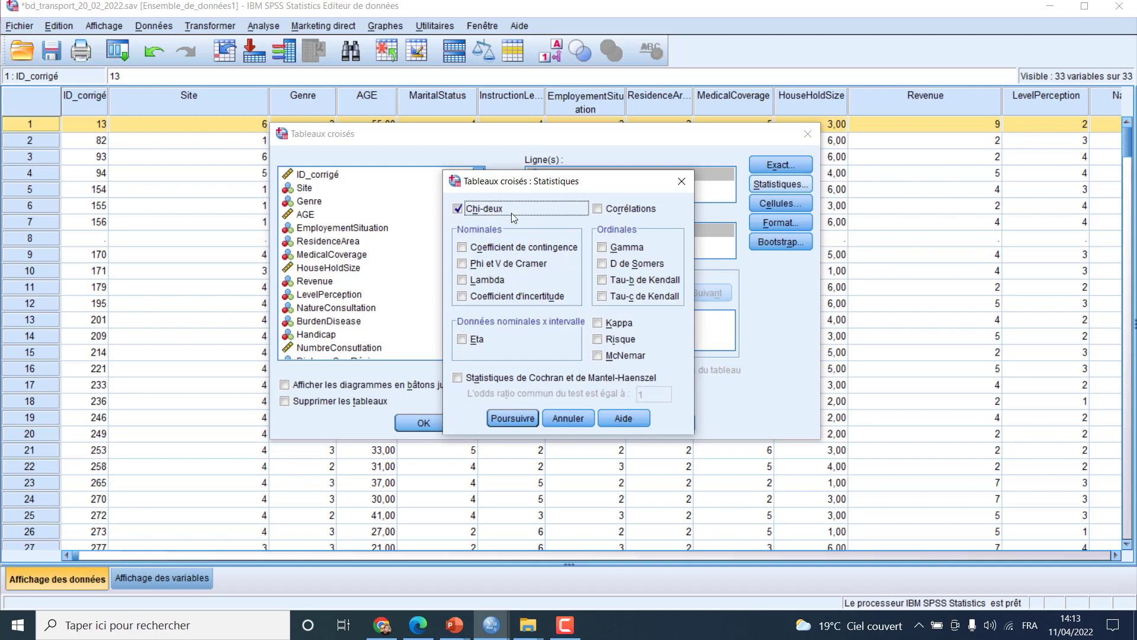
pyautogui.click(470, 213)
pyautogui.click(681, 181)
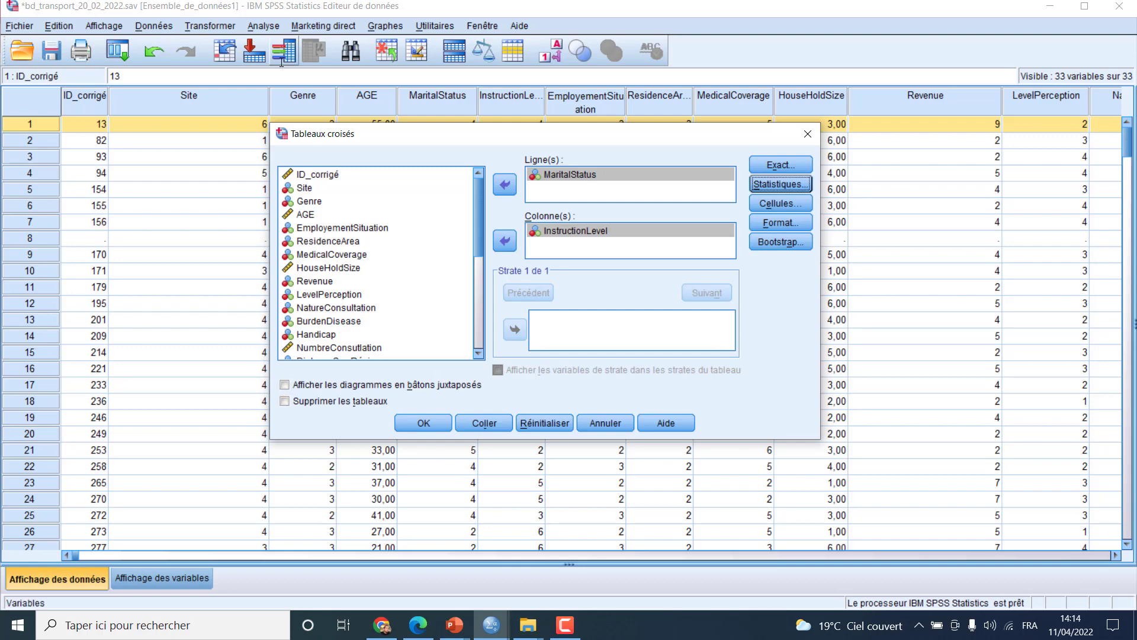
pyautogui.click(264, 26)
pyautogui.moveTo(337, 69)
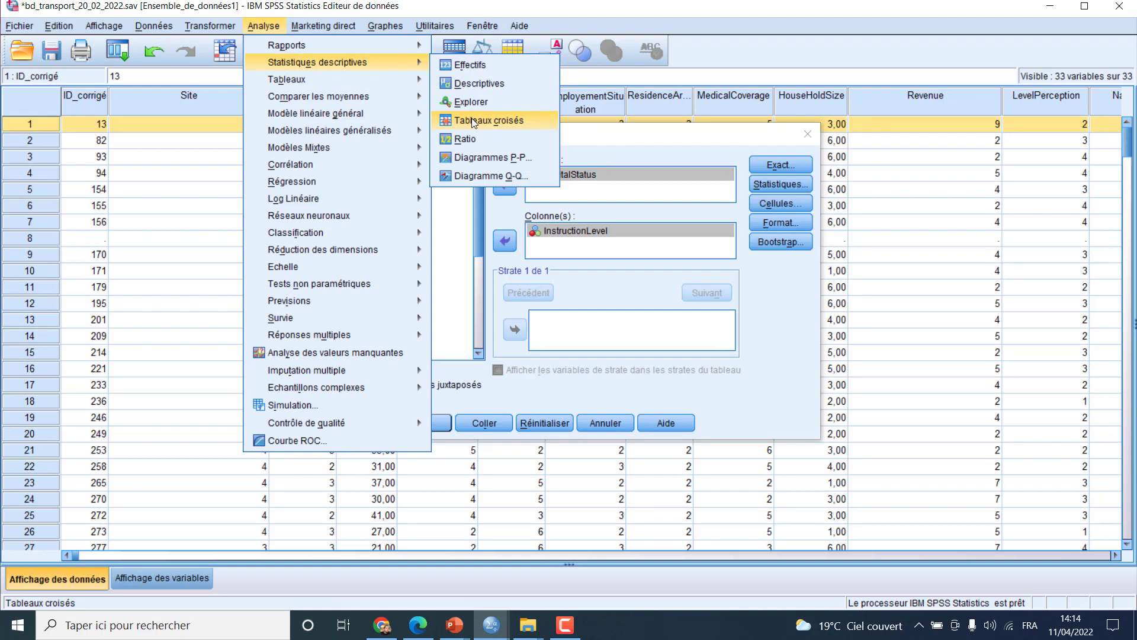
pyautogui.click(488, 297)
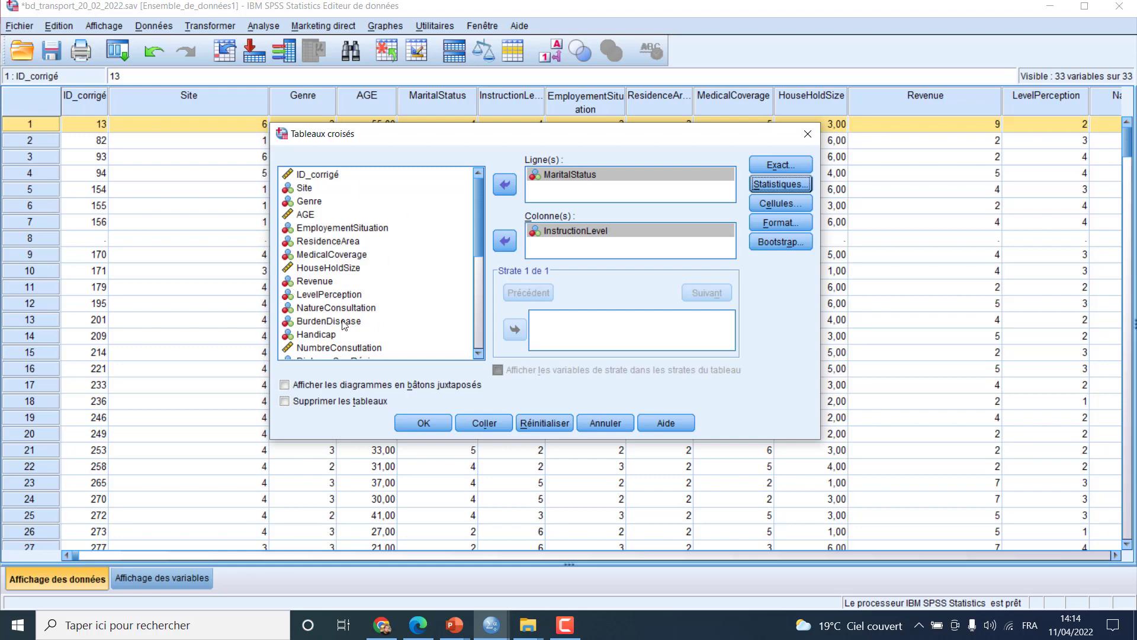
# - Enable juxtaposed bar charts for the crosstab, run the analysis and bring its bar chart into view
pyautogui.click(289, 391)
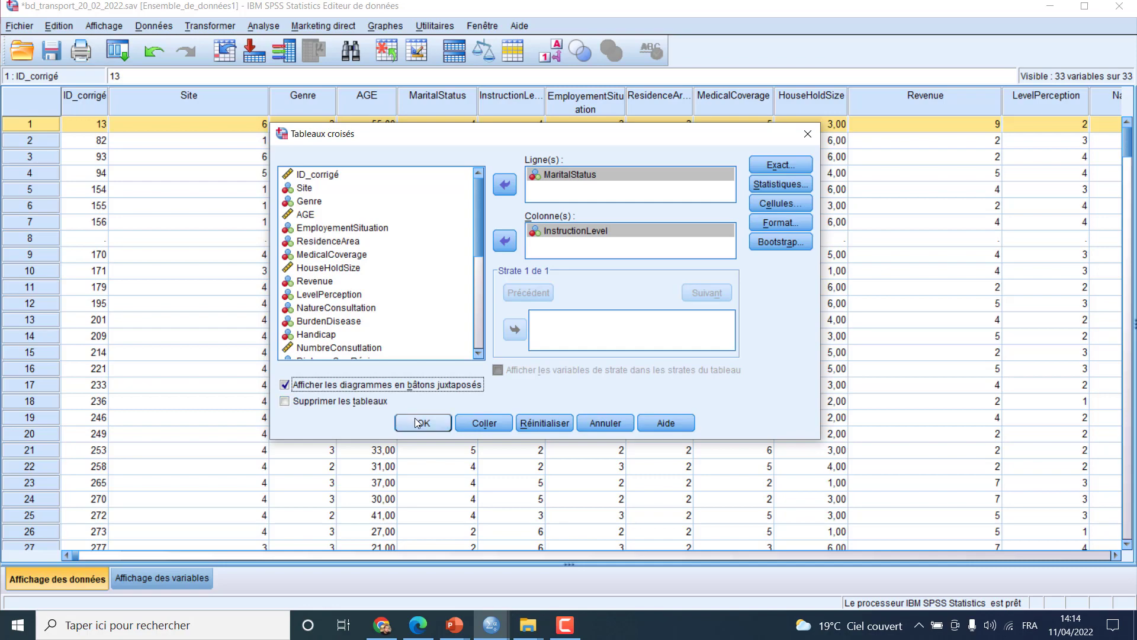
pyautogui.click(443, 422)
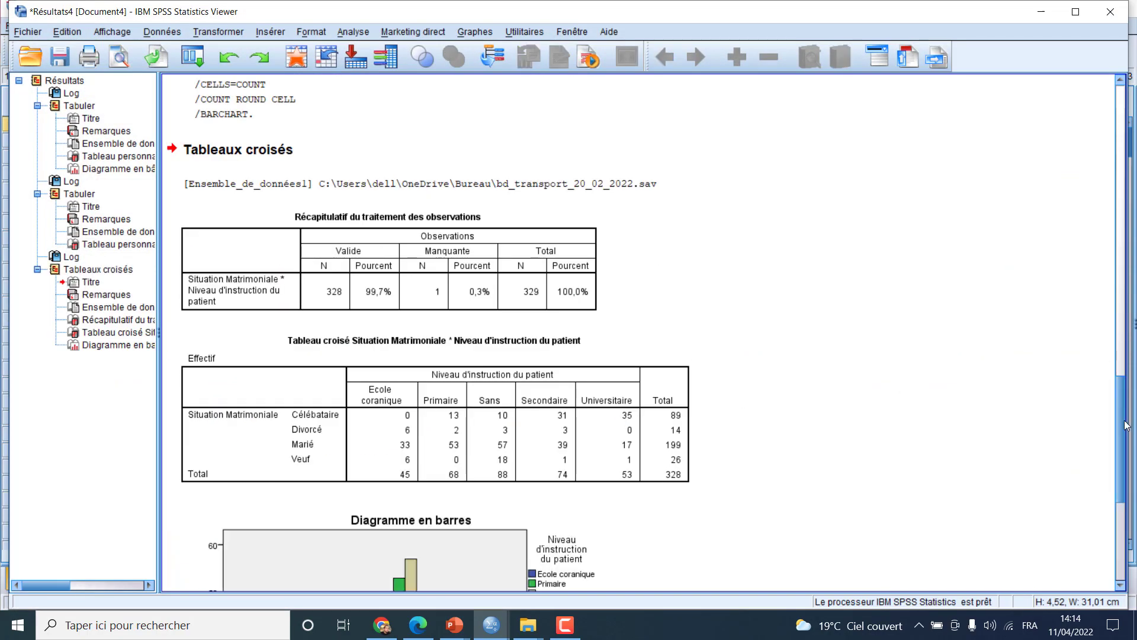
pyautogui.moveTo(1125, 423); pyautogui.dragTo(1129, 505)
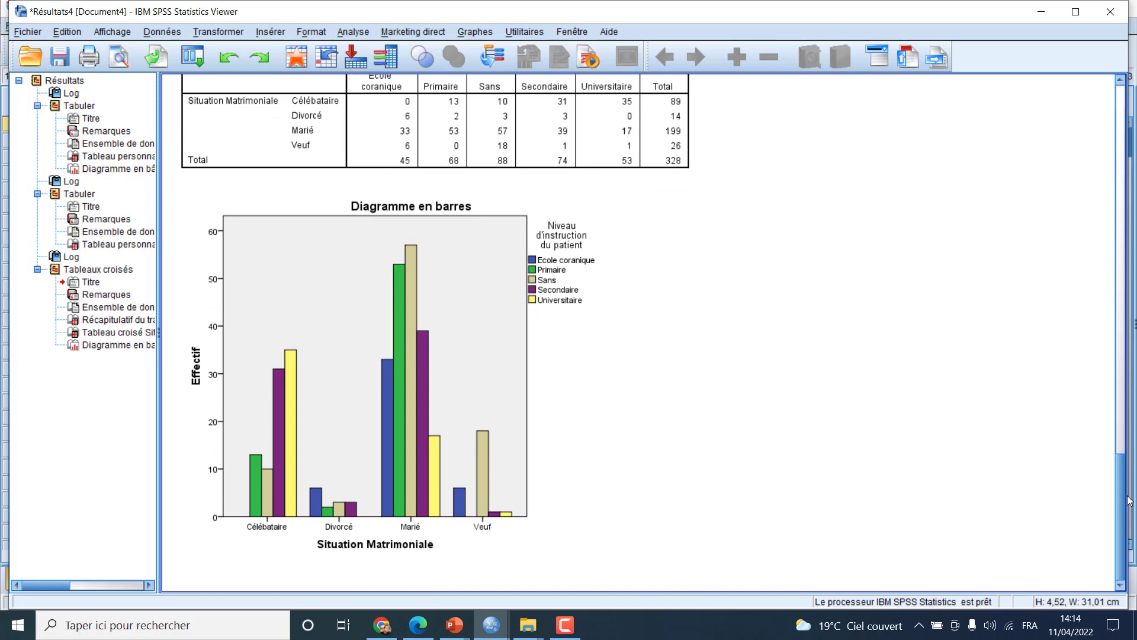
# - Open the Situation Matrimoniale bar chart for editing and make the fill of its plot area transparent
pyautogui.click(569, 329)
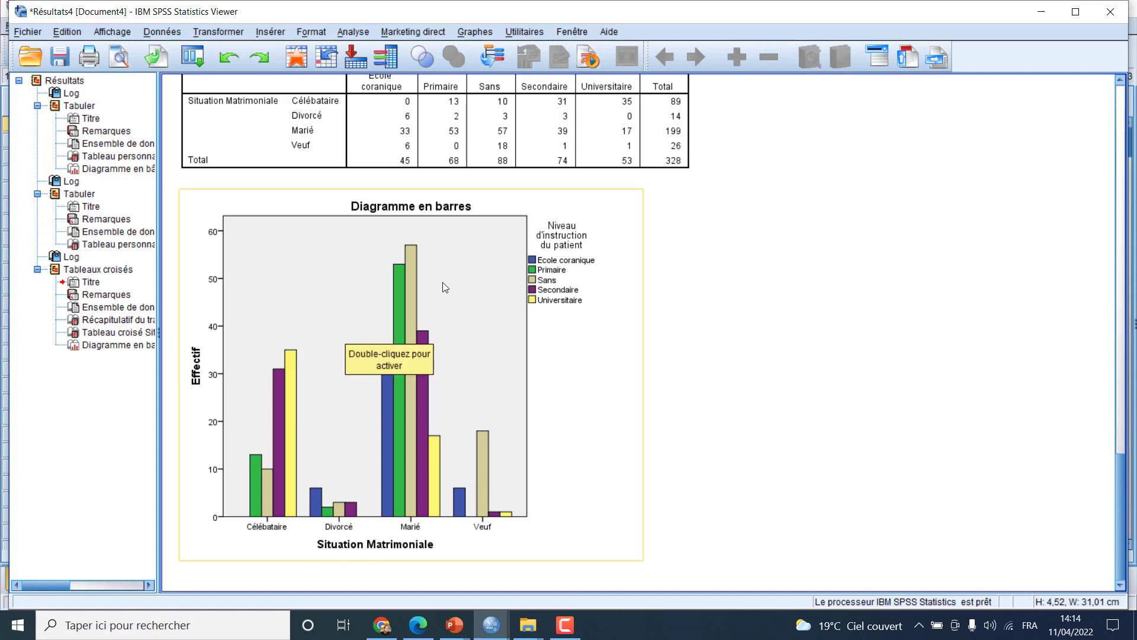
pyautogui.click(471, 305)
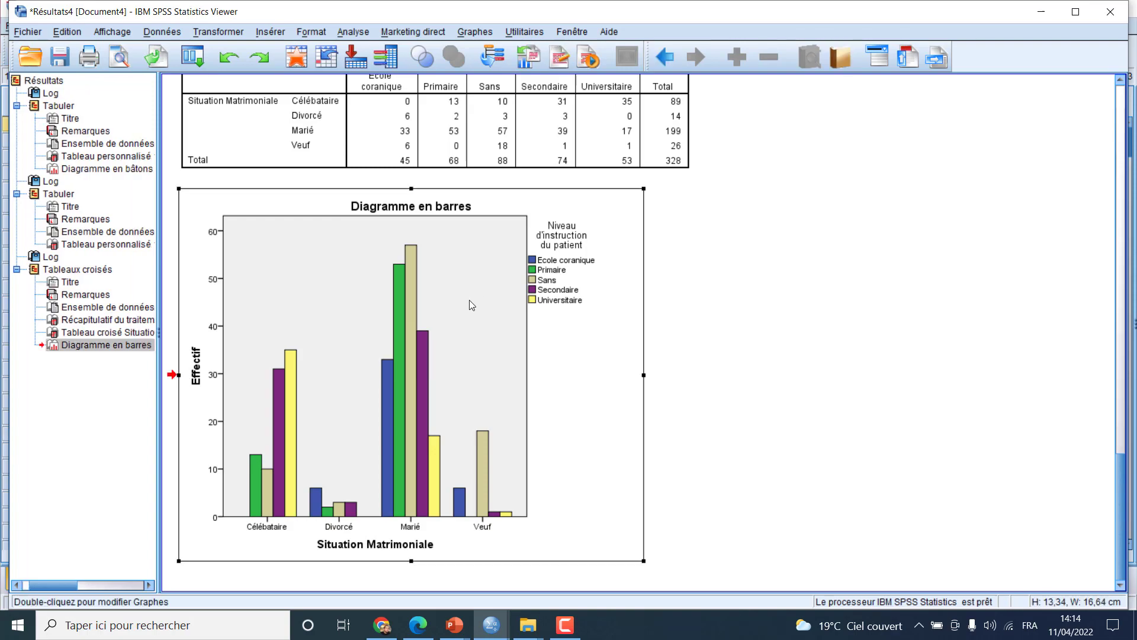
pyautogui.doubleClick(471, 305)
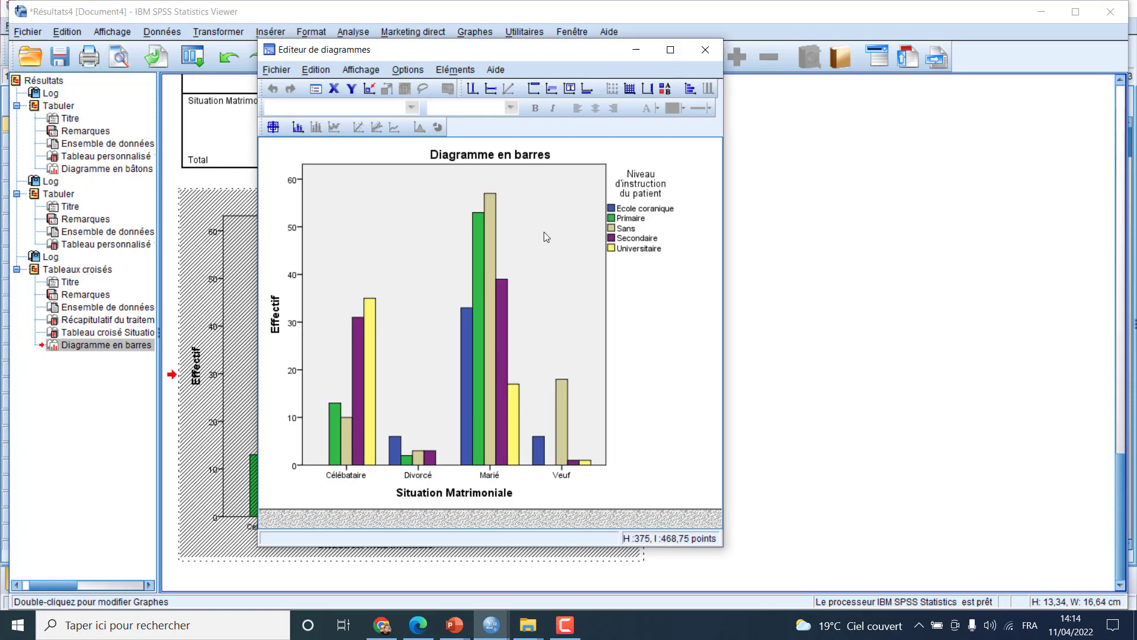
pyautogui.doubleClick(544, 232)
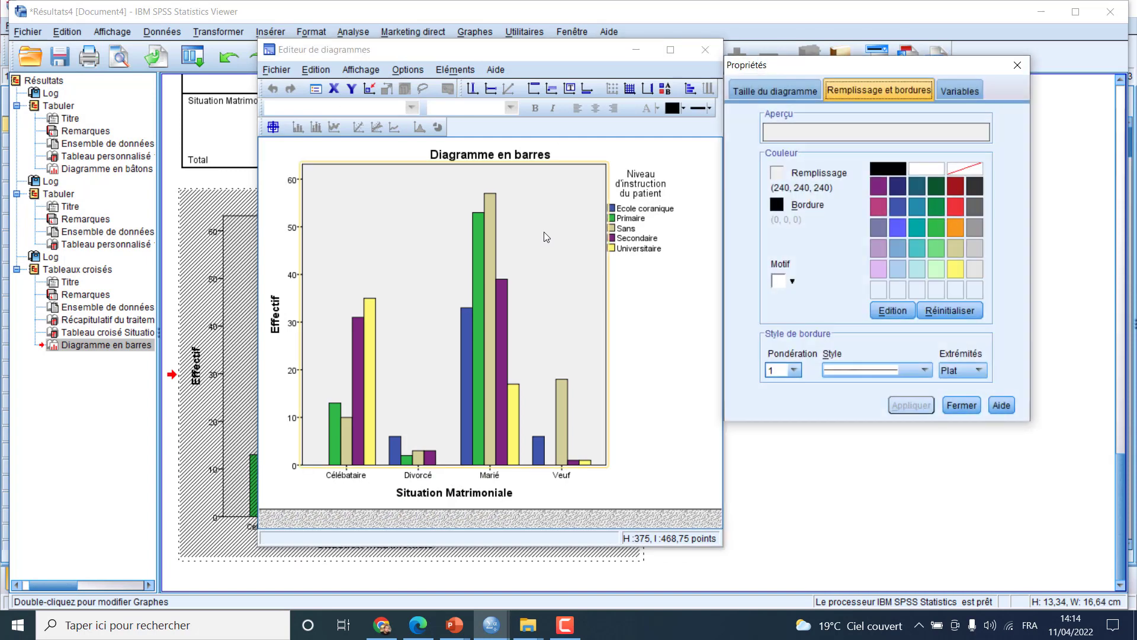
pyautogui.click(965, 170)
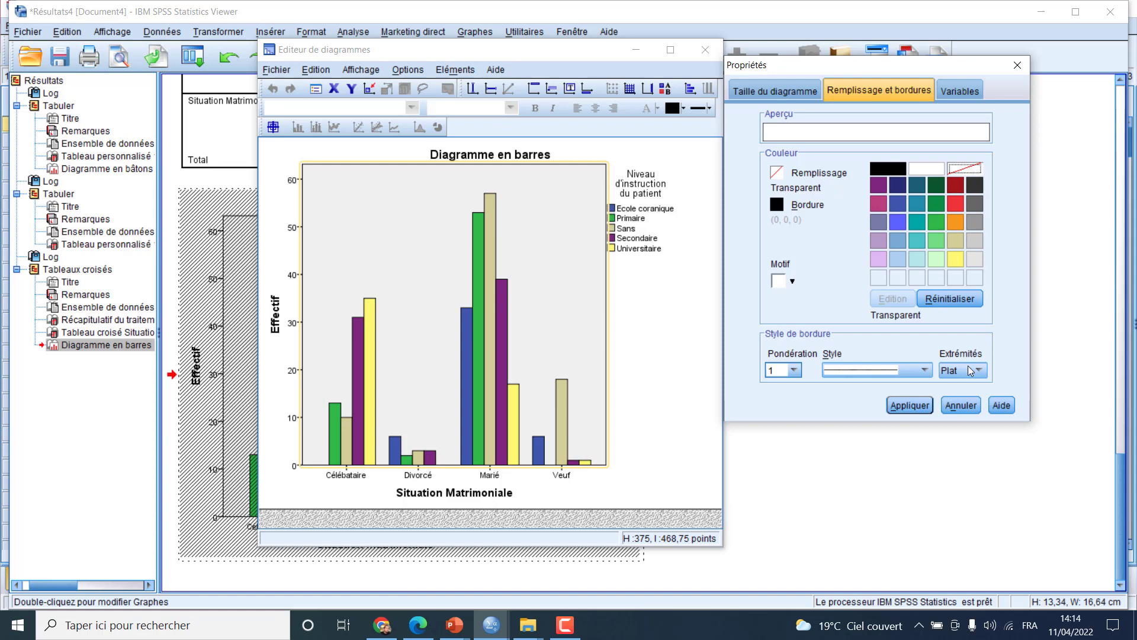
pyautogui.click(901, 407)
pyautogui.click(960, 406)
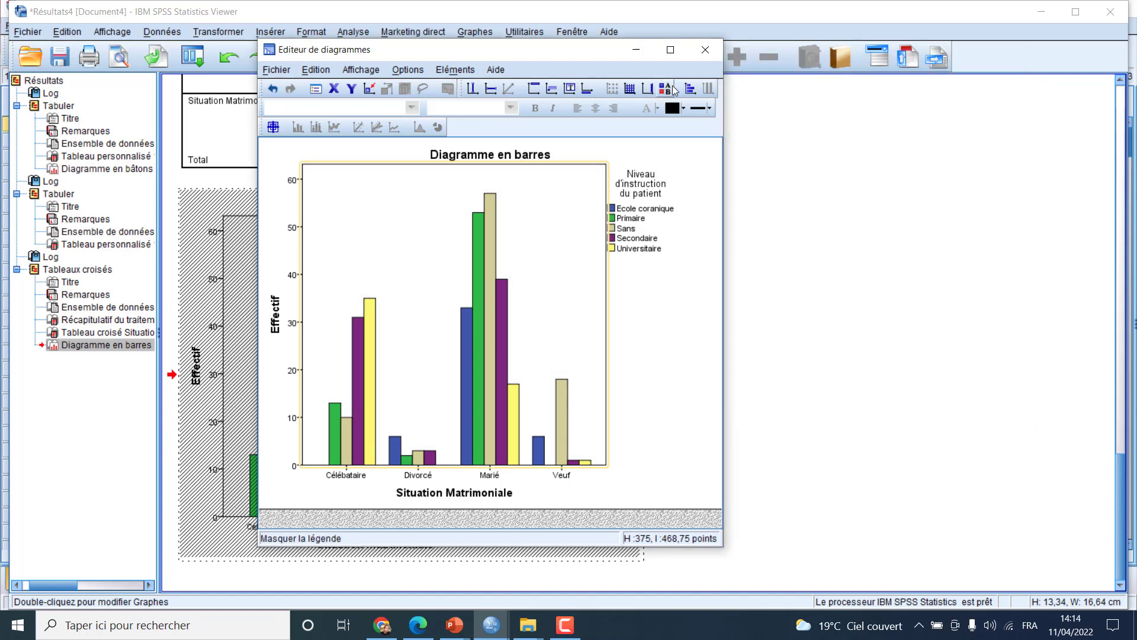
# - Hide the Niveau d'instruction du patient legend in the bar chart
pyautogui.click(669, 93)
pyautogui.click(669, 94)
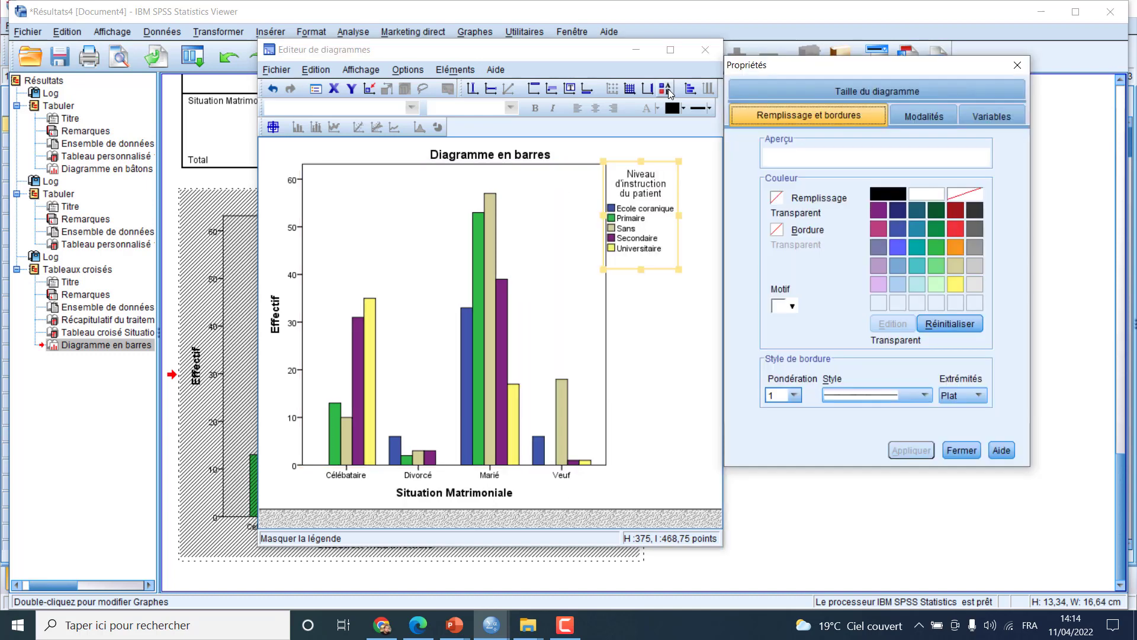
pyautogui.click(961, 450)
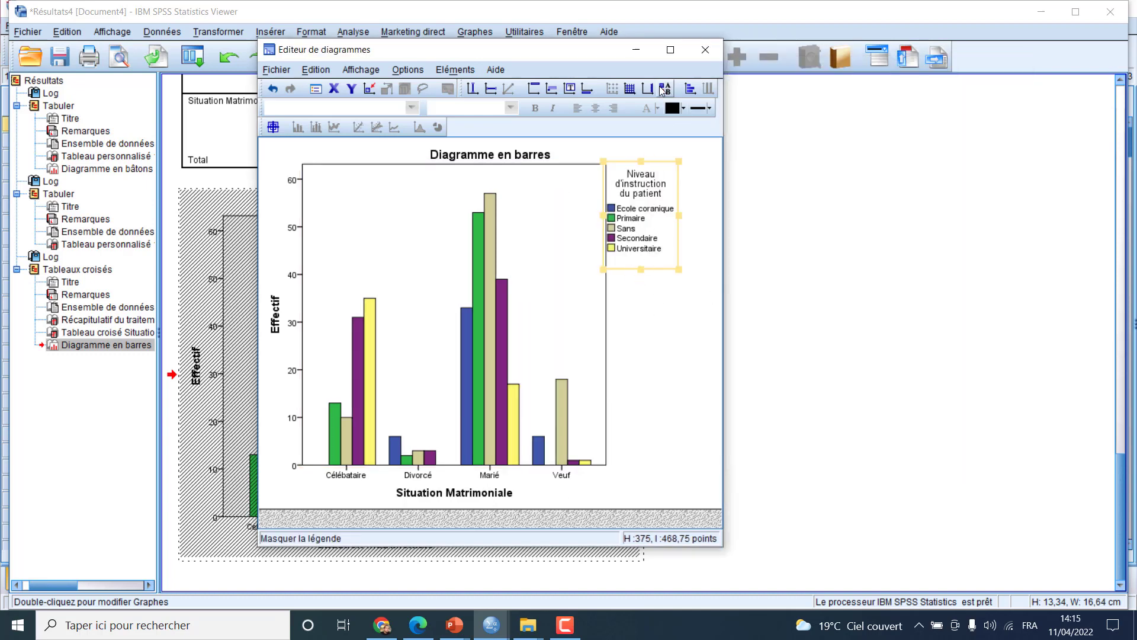
pyautogui.click(664, 90)
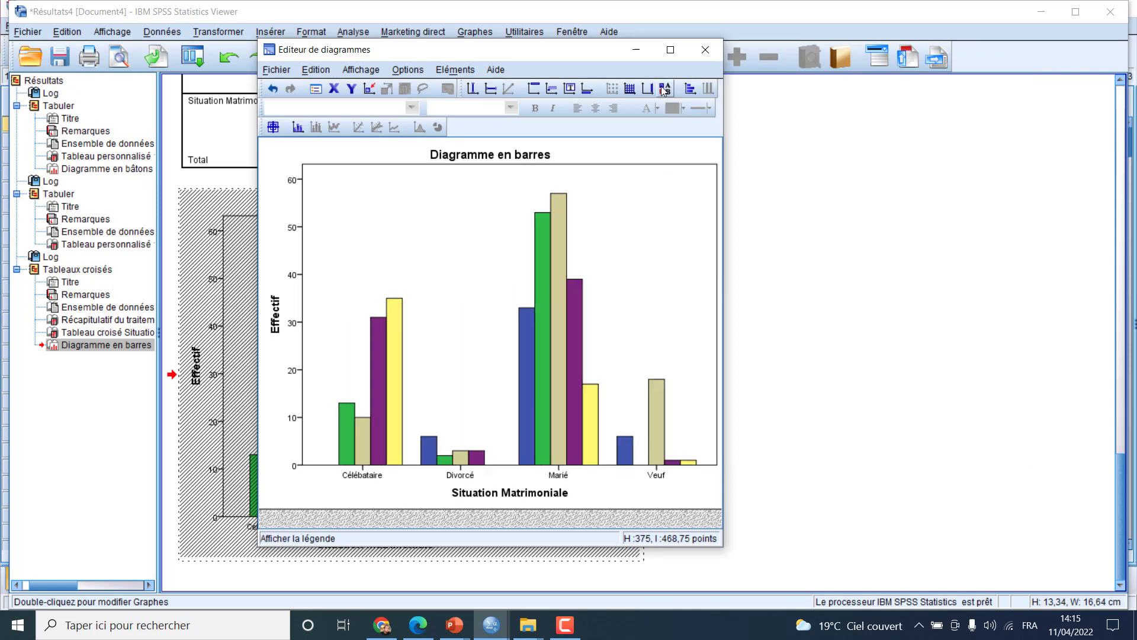
# - Transpose the chart's coordinate system so the bars run horizontally
pyautogui.click(690, 90)
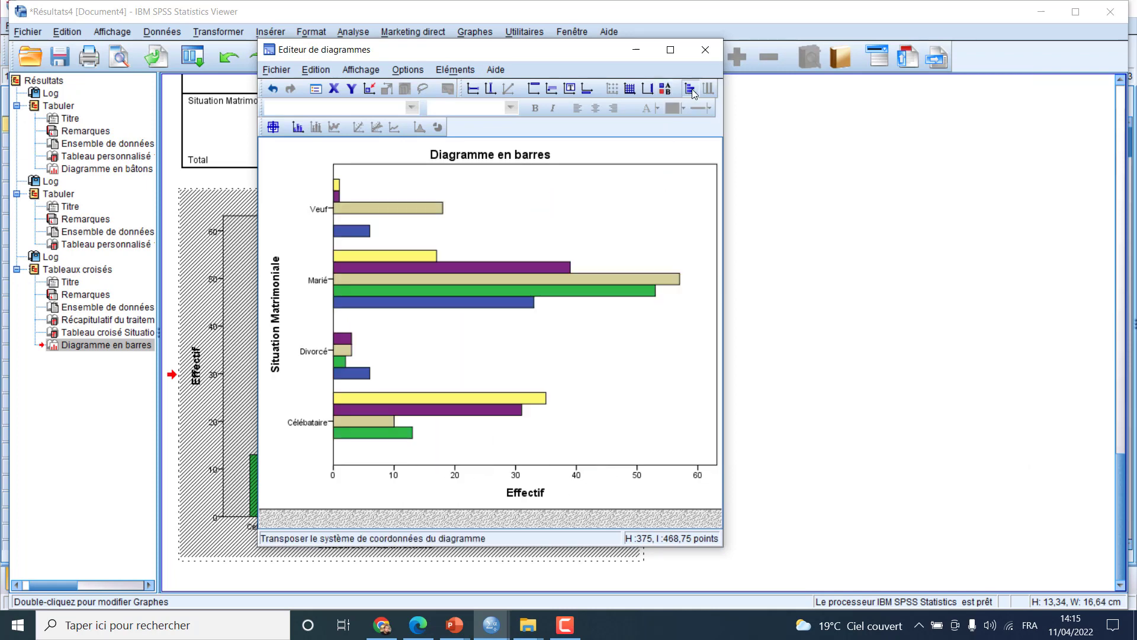
pyautogui.click(690, 90)
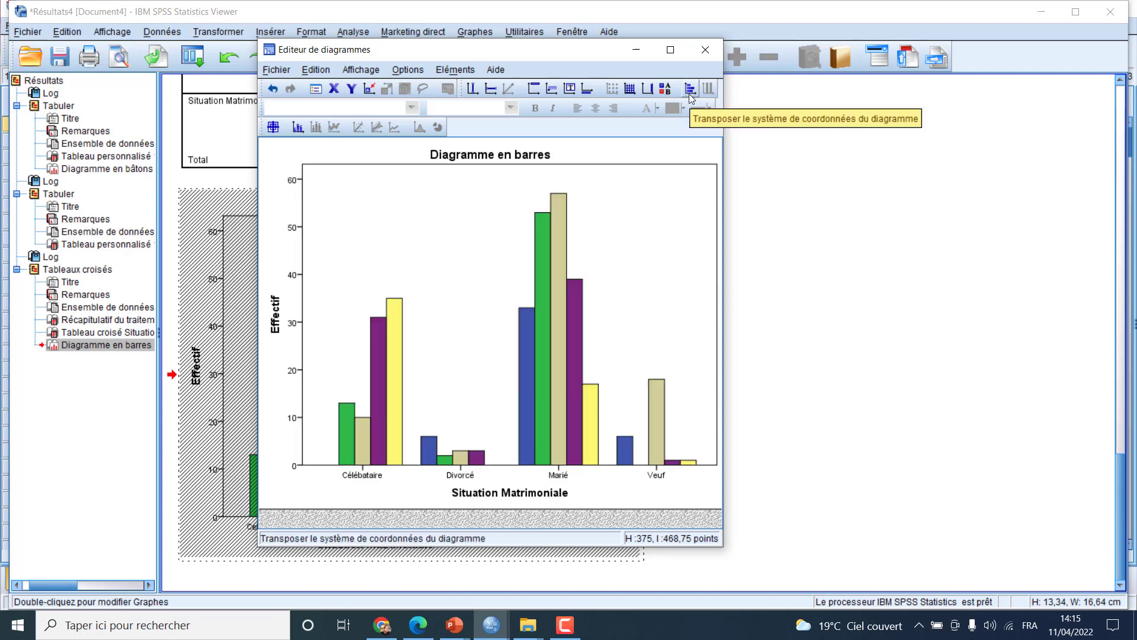
pyautogui.click(689, 92)
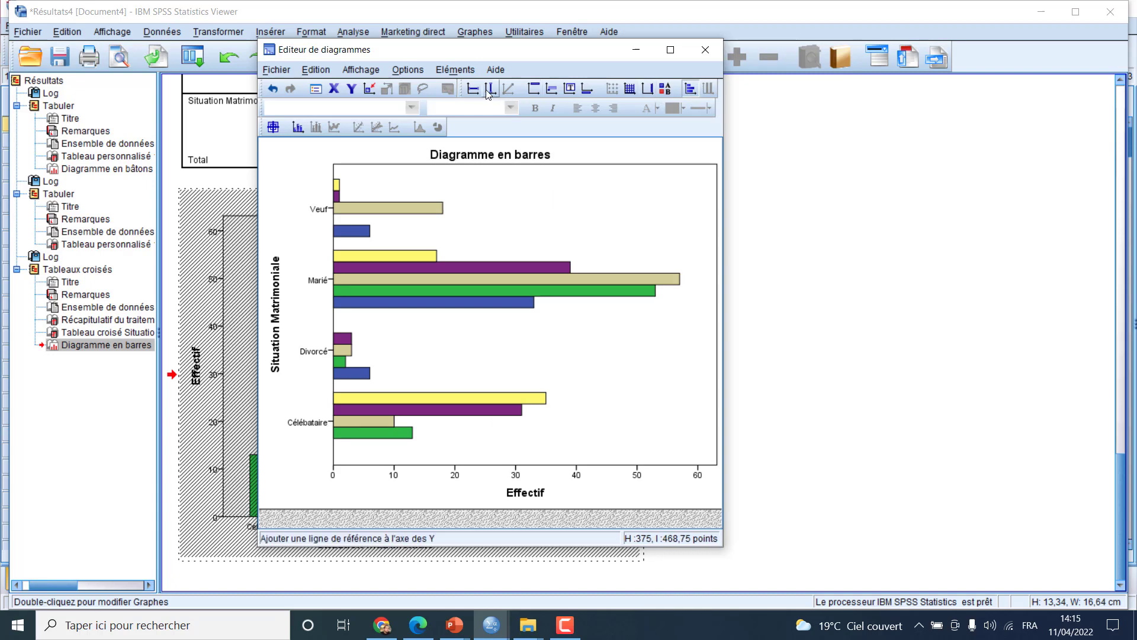
# - Add two reference lines across the Effectif axis, at about 30 and about 36, and one on the Situation Matrimoniale axis at Marié
pyautogui.click(508, 90)
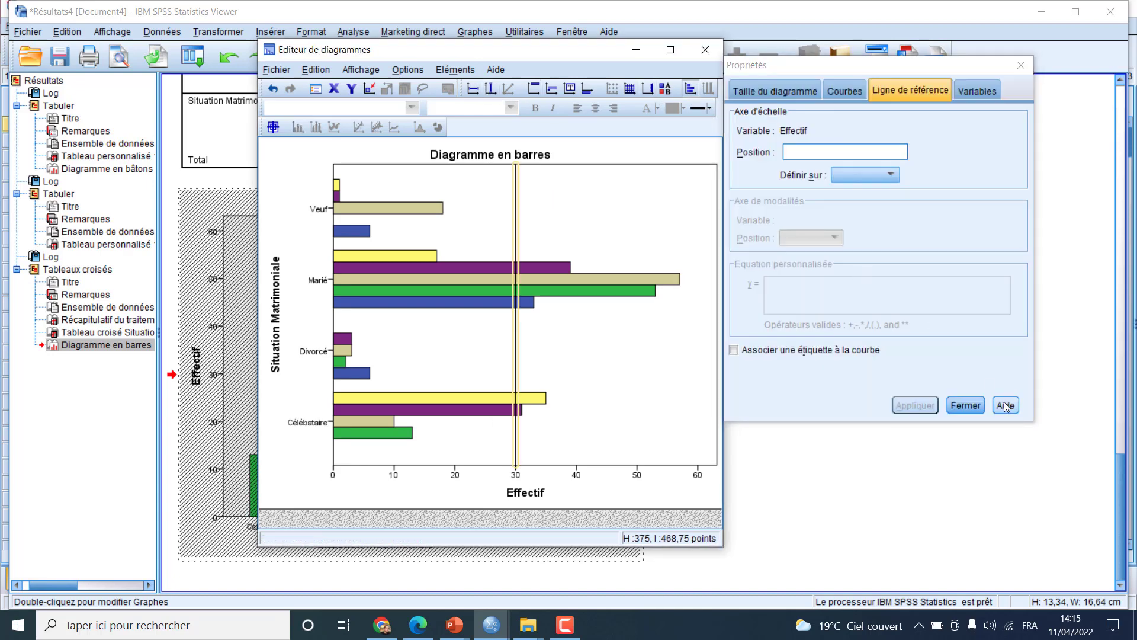
pyautogui.click(968, 407)
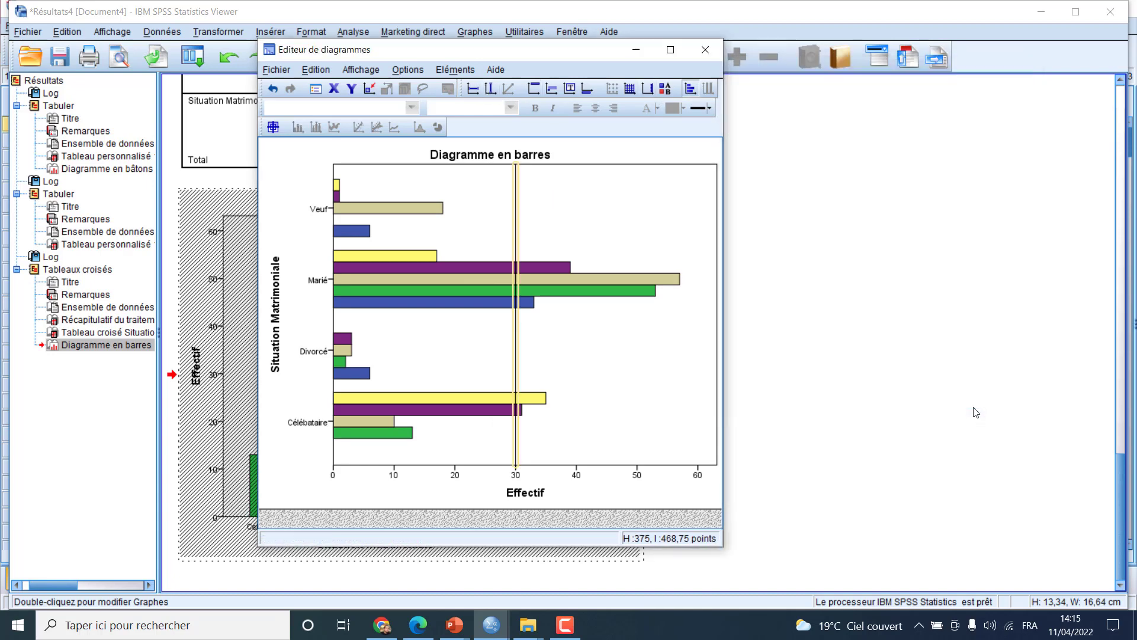
pyautogui.click(473, 89)
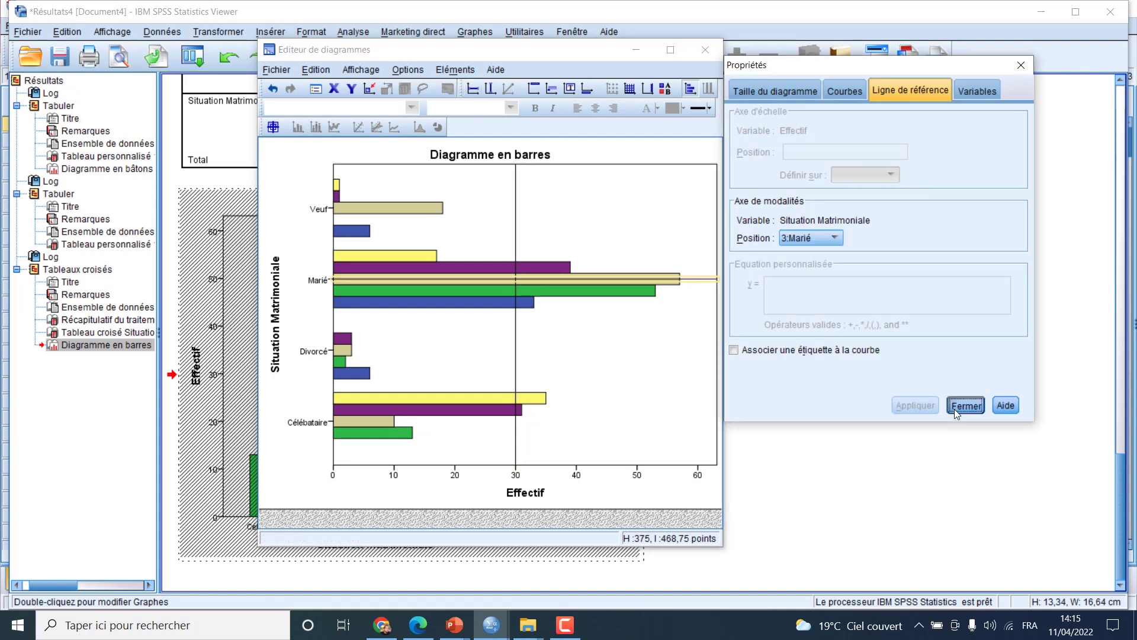
pyautogui.click(964, 405)
pyautogui.click(491, 90)
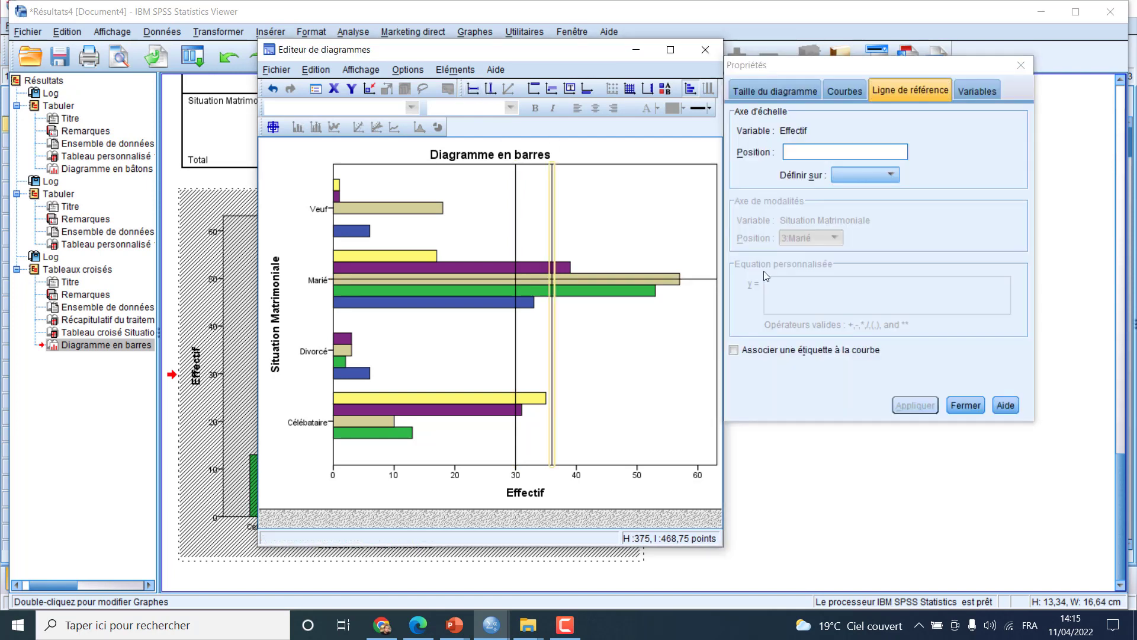
pyautogui.click(965, 407)
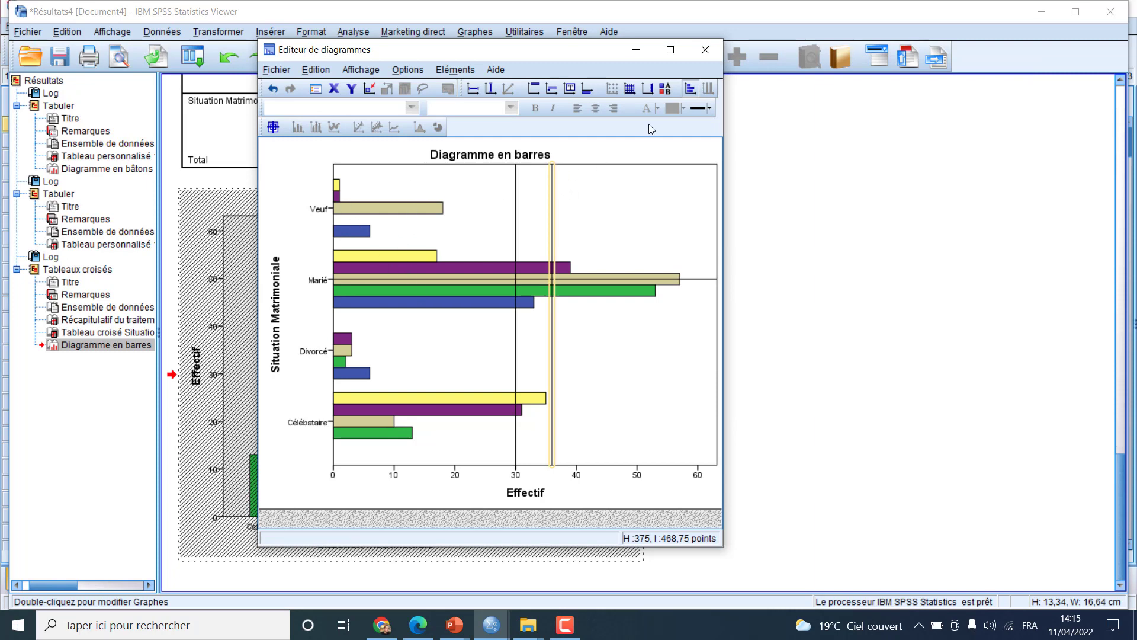
# - Remove both Effectif reference lines from the bar chart, keeping the one at Marié, and close the chart editor
pyautogui.doubleClick(553, 207)
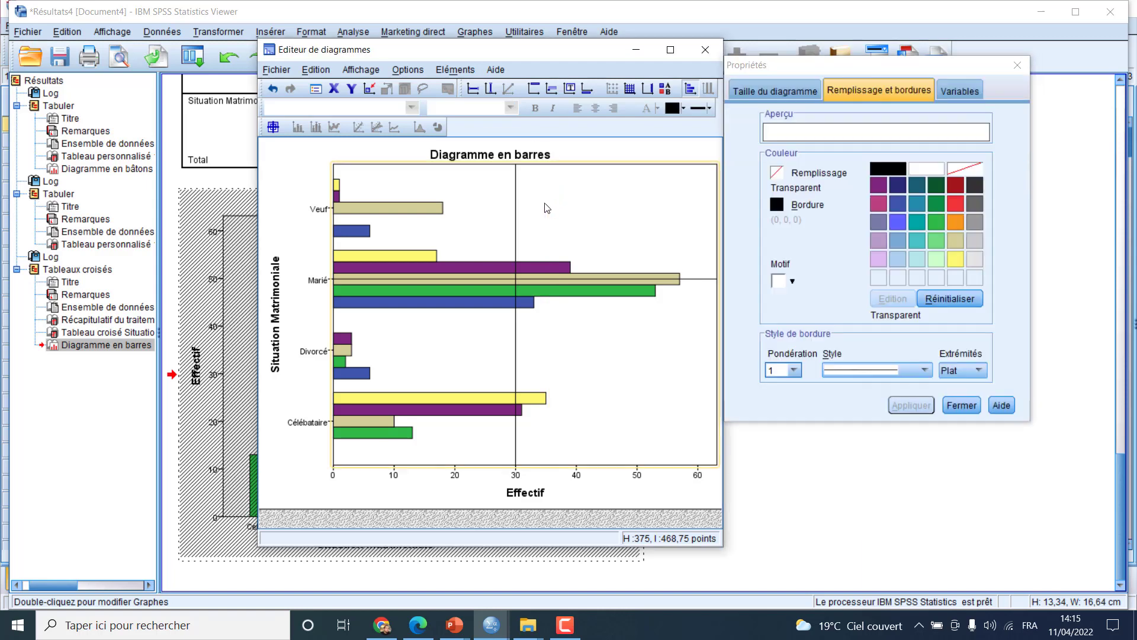
pyautogui.click(515, 210)
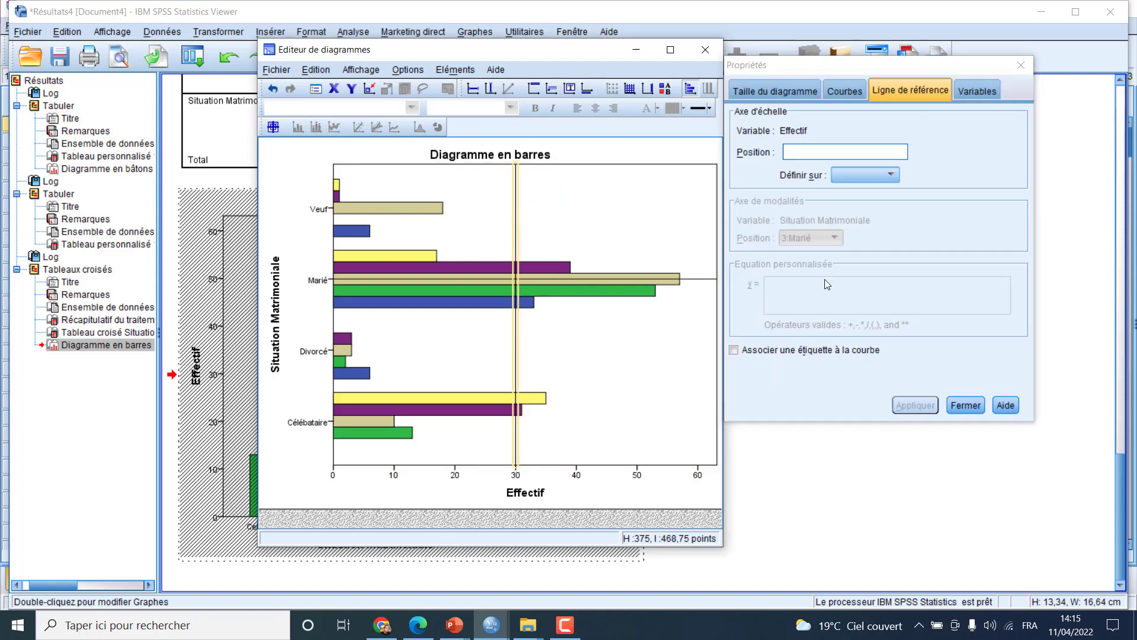
pyautogui.click(971, 407)
pyautogui.doubleClick(657, 310)
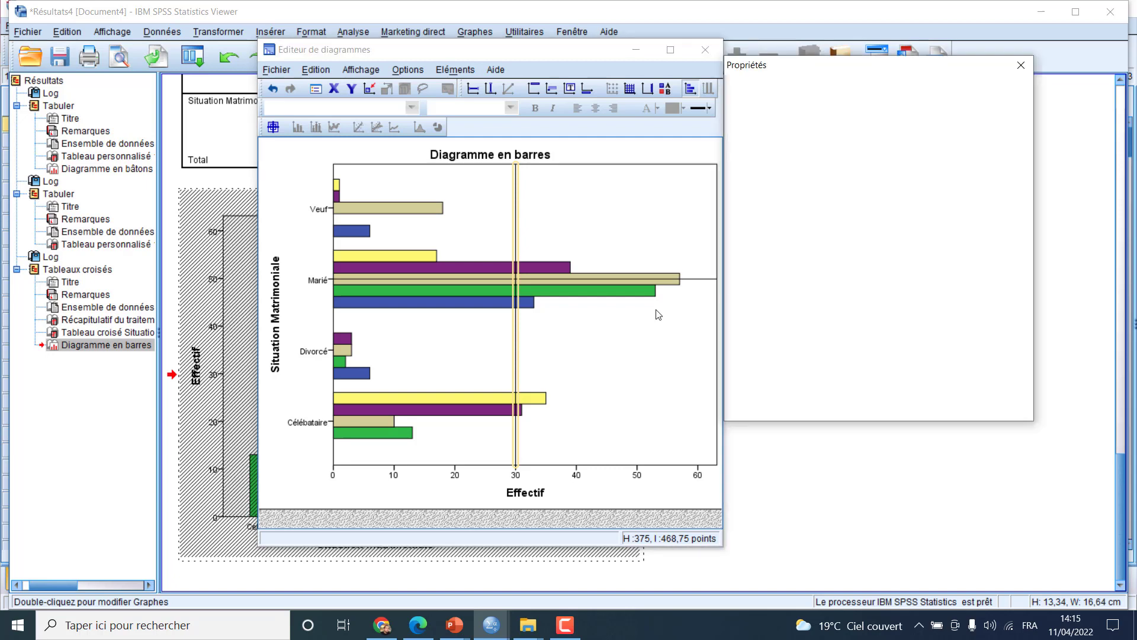
pyautogui.click(972, 385)
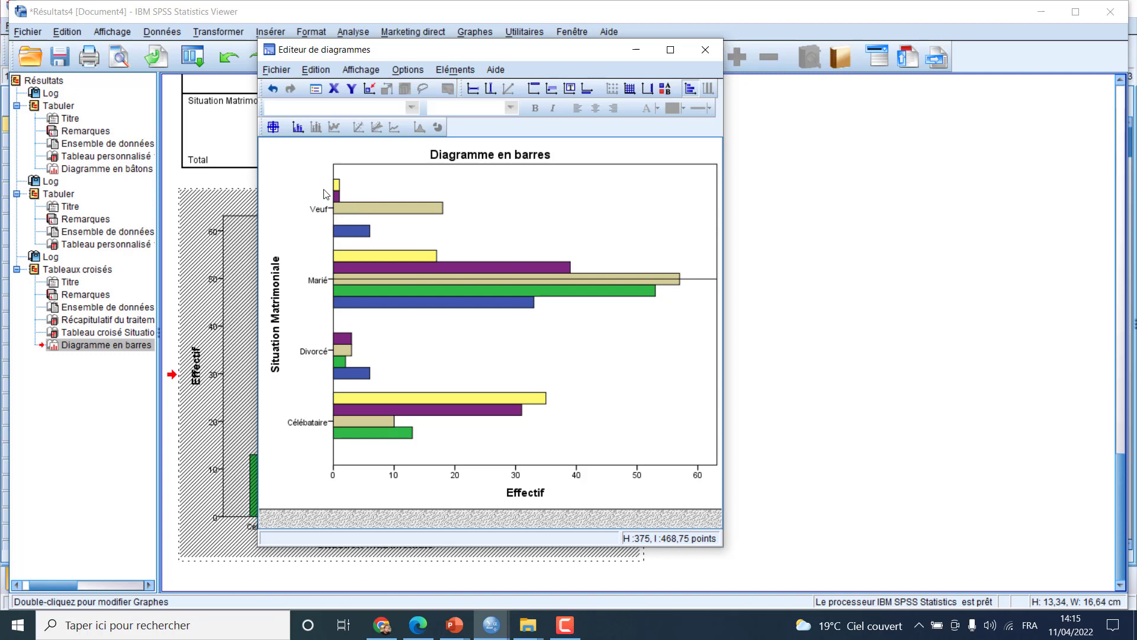
pyautogui.click(707, 54)
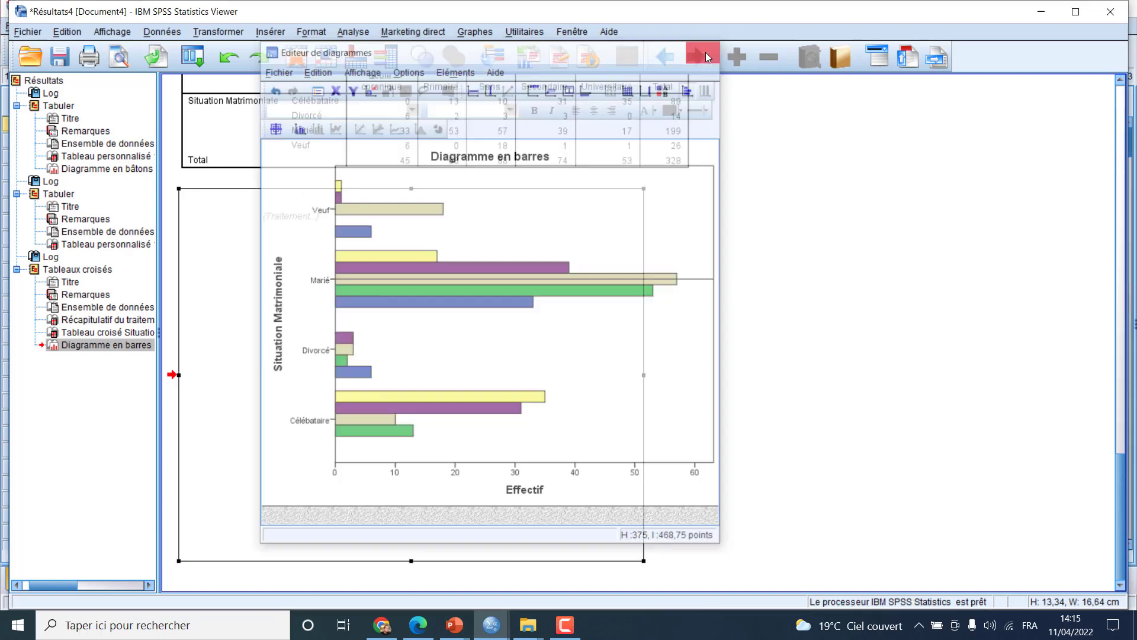